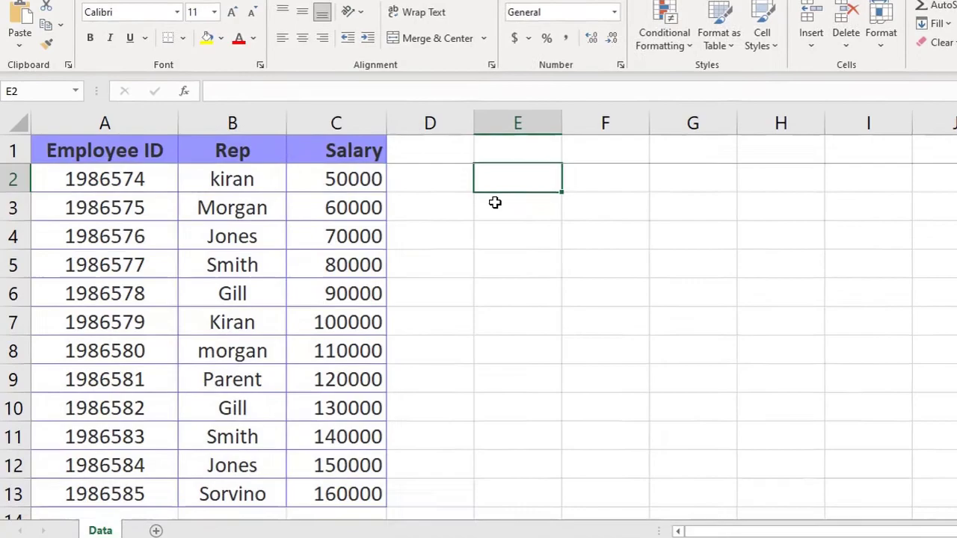
# - Enter the labels MATCH, INDEX and MATCH & INDEX in cells E2, E3 and E4
pyautogui.write('MATCH')
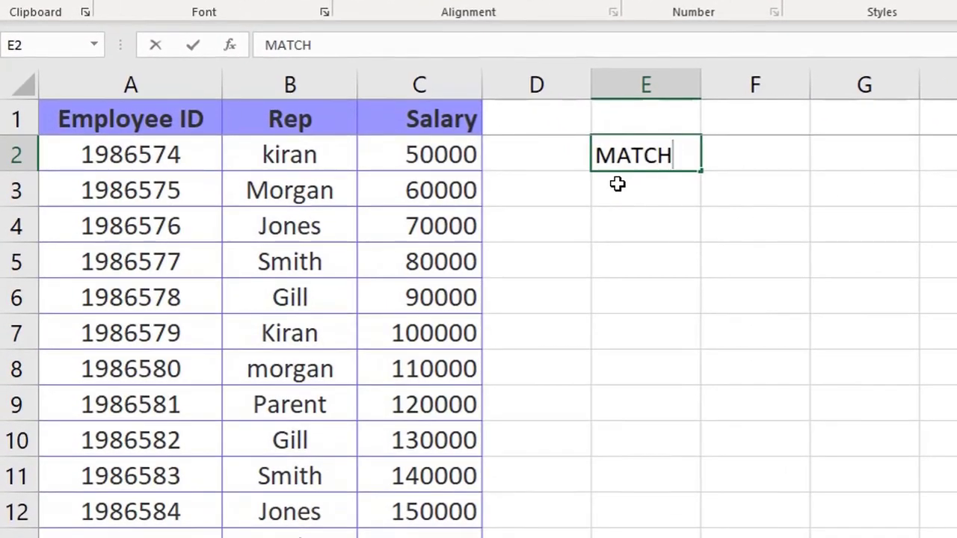
pyautogui.press('Return')
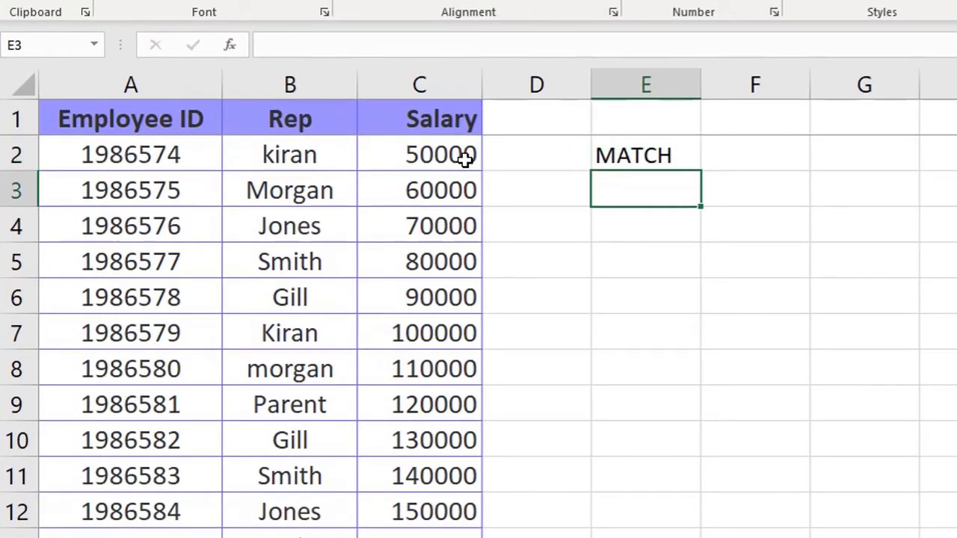
pyautogui.write('INDEX')
pyautogui.press('Return')
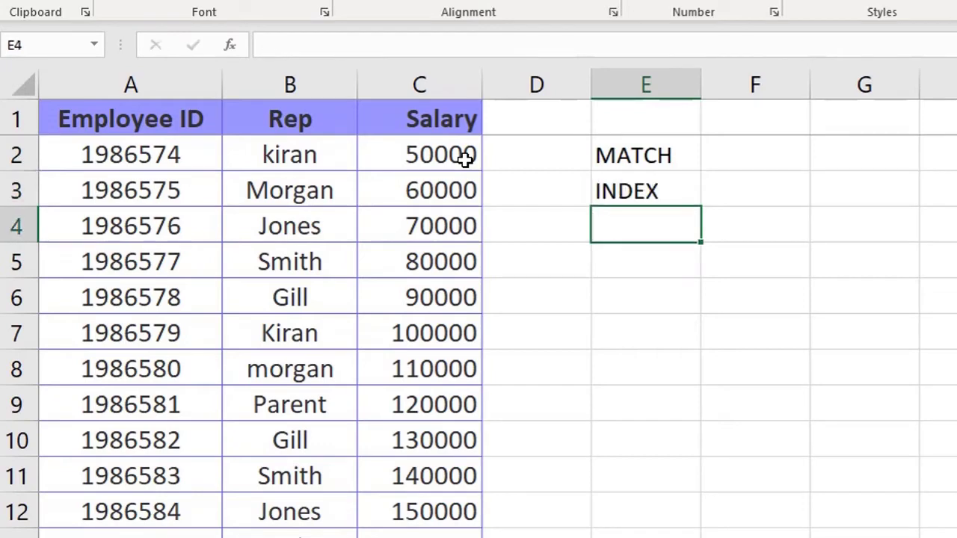
pyautogui.write('i')
pyautogui.press('BackSpace')
pyautogui.press('BackSpace')
pyautogui.write('MATCH & INDEX')
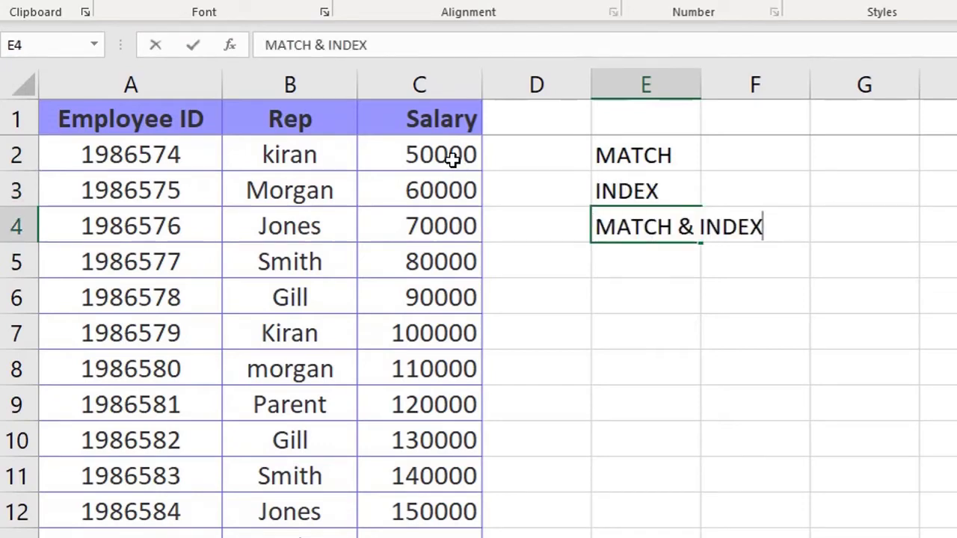
pyautogui.press('Tab')
pyautogui.press('Left')
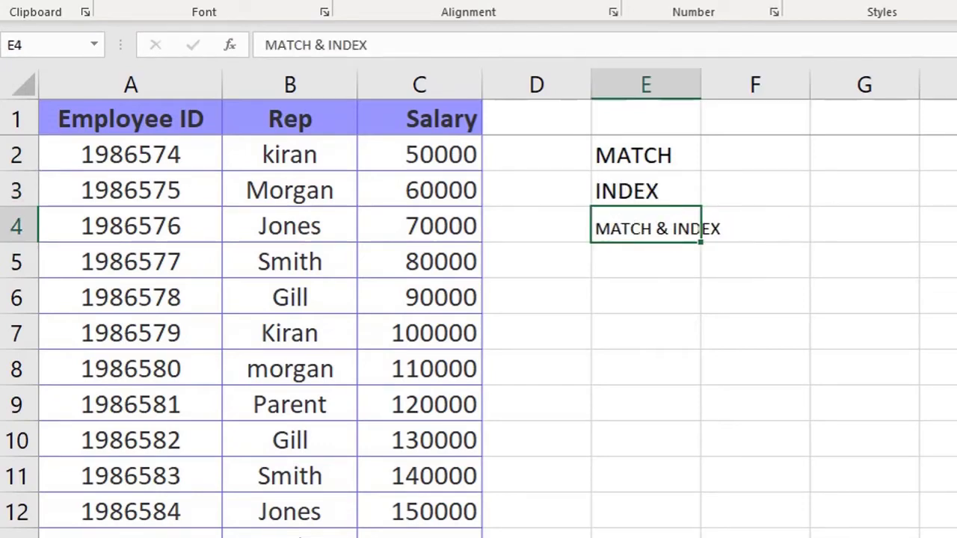
pyautogui.click(614, 298)
# - Copy the rep name from B3 into F1 as the lookup value
pyautogui.click(737, 156)
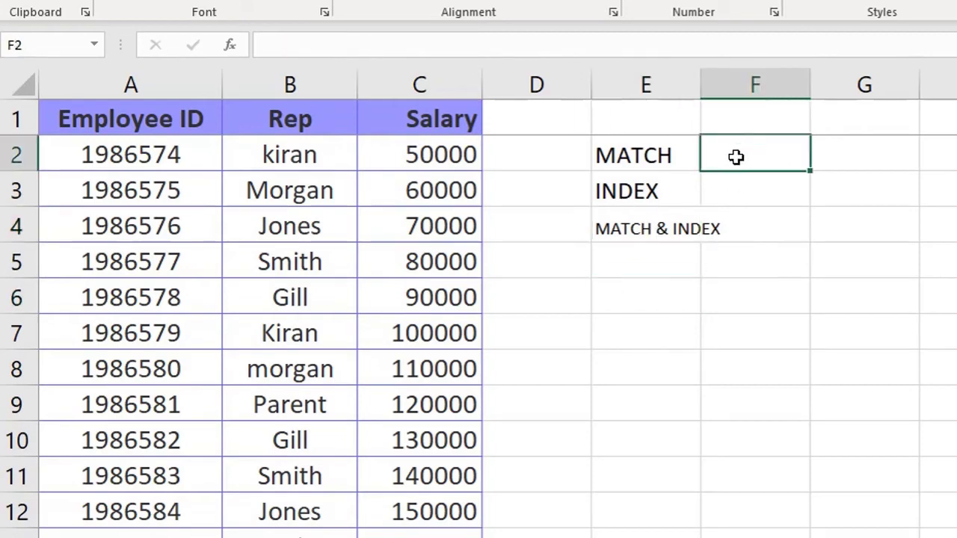
pyautogui.click(677, 154)
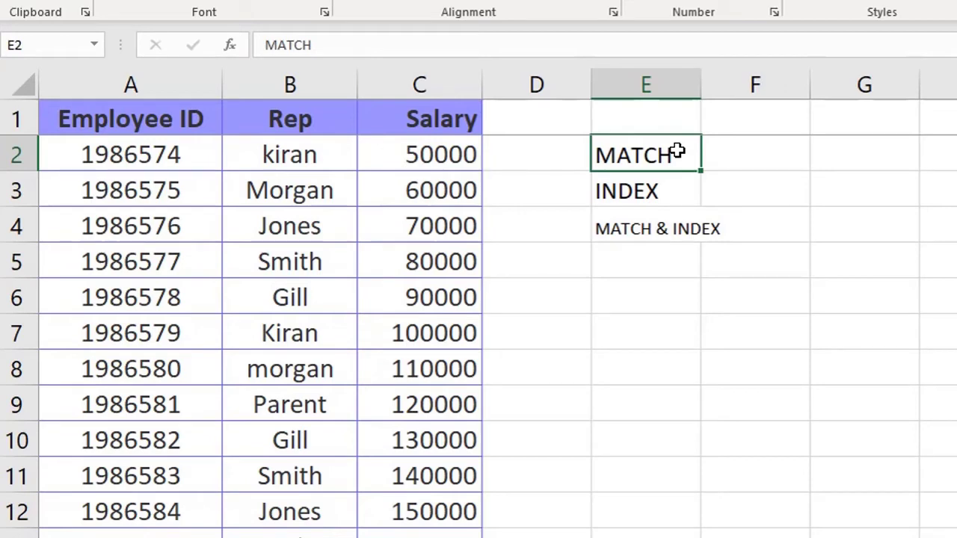
pyautogui.click(738, 153)
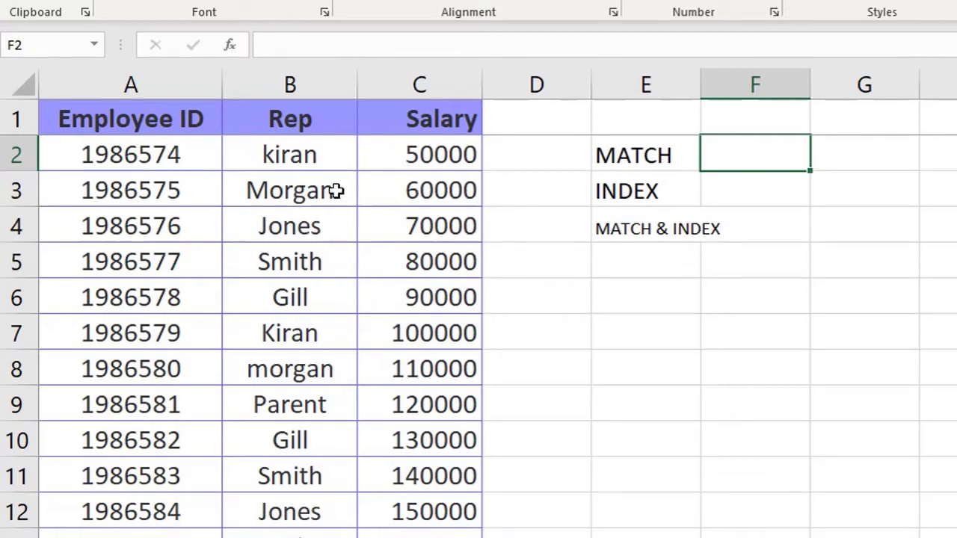
pyautogui.click(277, 189)
pyautogui.hotkey('ctrl', 'c')
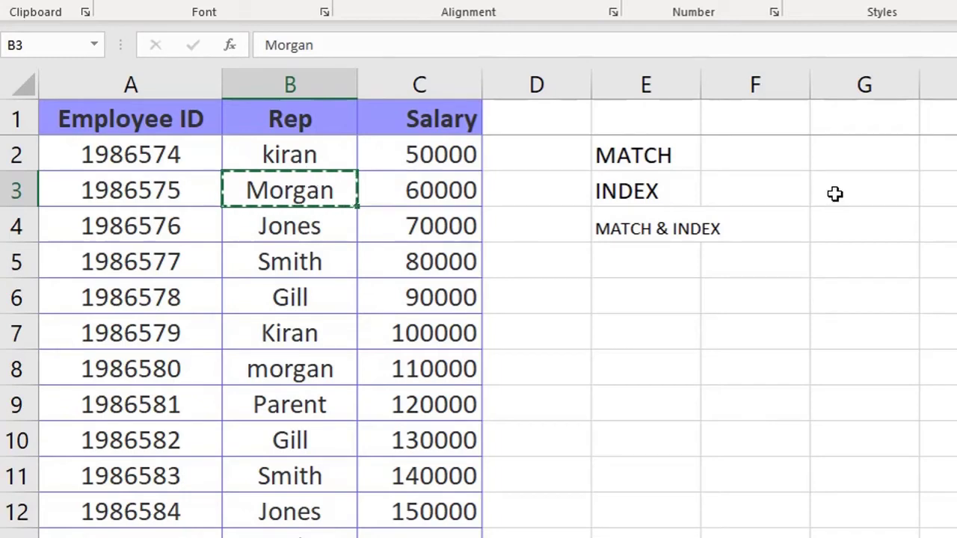
pyautogui.click(742, 118)
pyautogui.hotkey('ctrl', 'v')
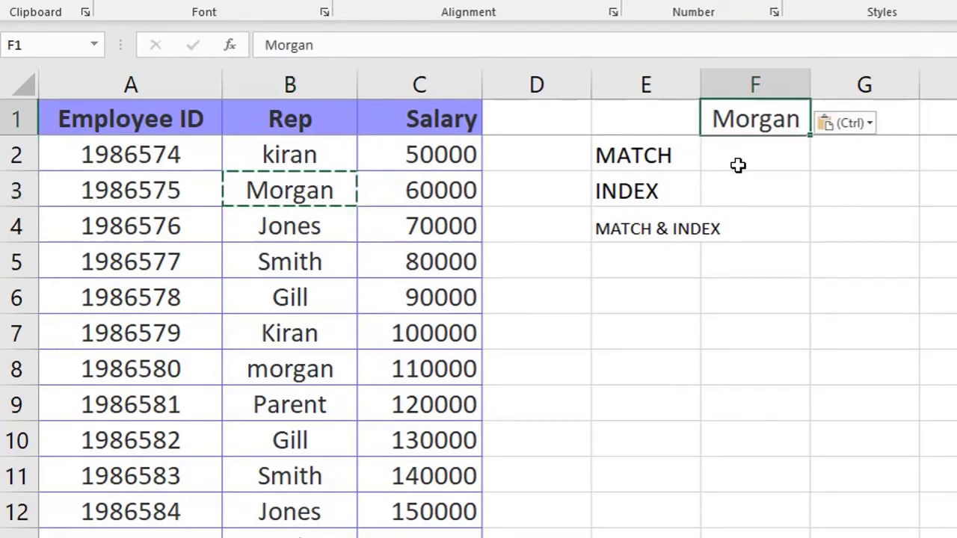
# - Enter =MATCH(F1,B1:B13,0) in F2 as an exact-match lookup of the rep's position and centre the cell
pyautogui.click(738, 156)
pyautogui.press('F2')
pyautogui.write('=')
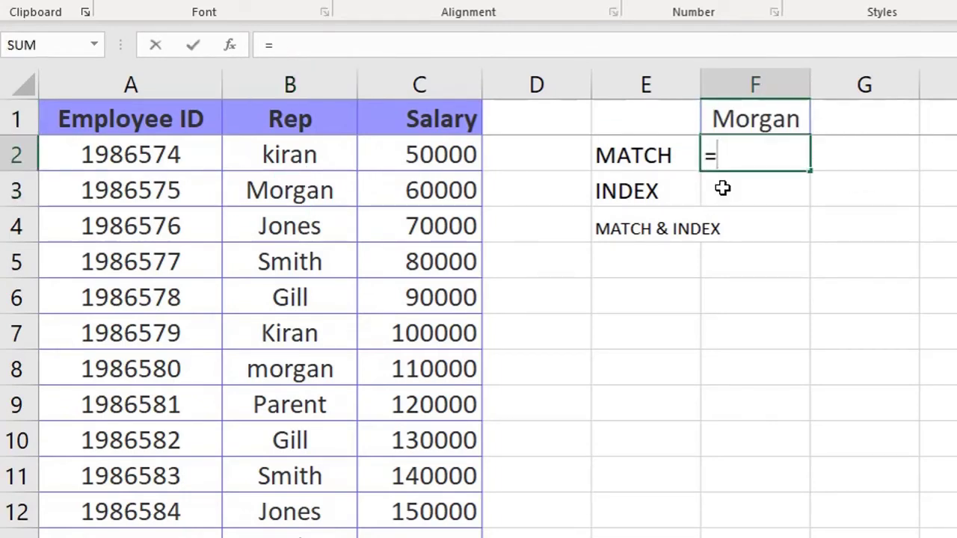
pyautogui.write('mATCH')
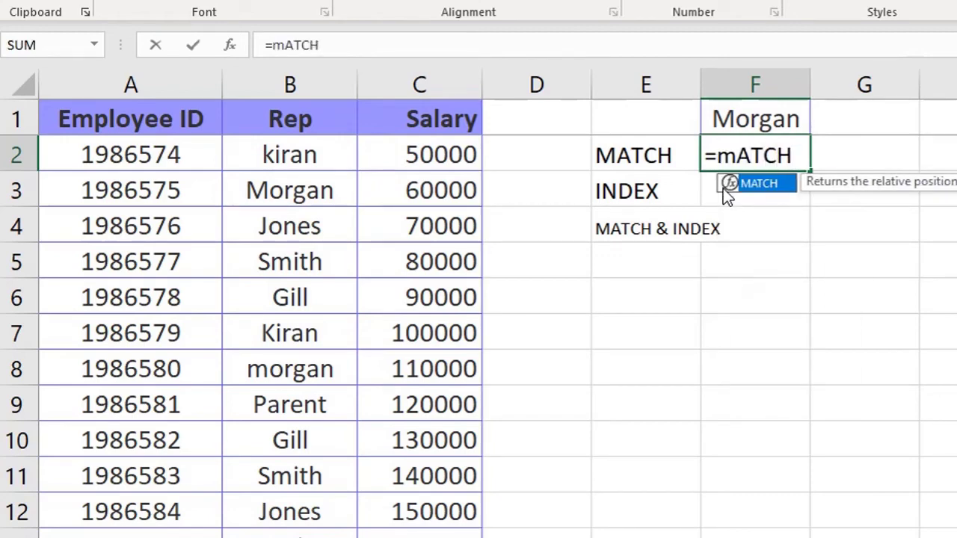
pyautogui.press('Tab')
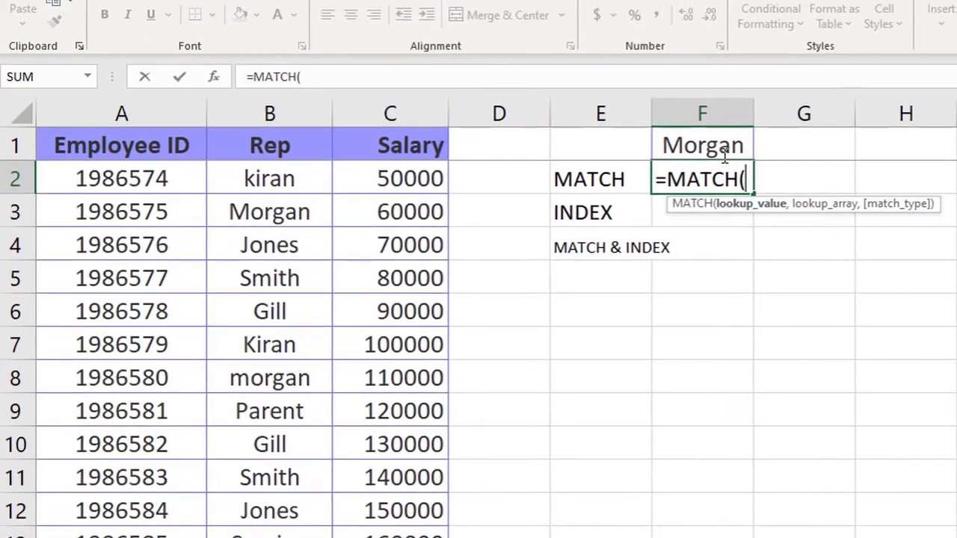
pyautogui.click(718, 145)
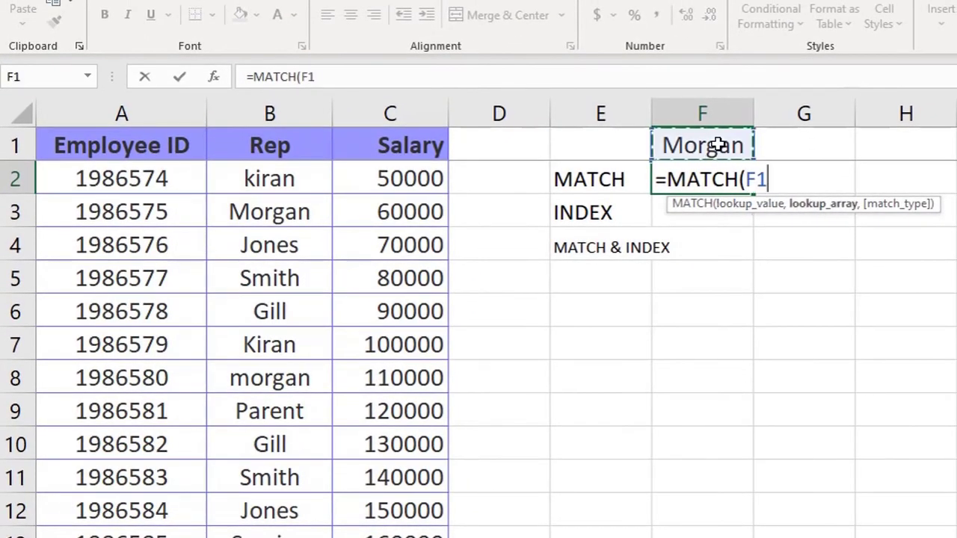
pyautogui.write(',')
pyautogui.moveTo(248, 144); pyautogui.dragTo(269, 532)
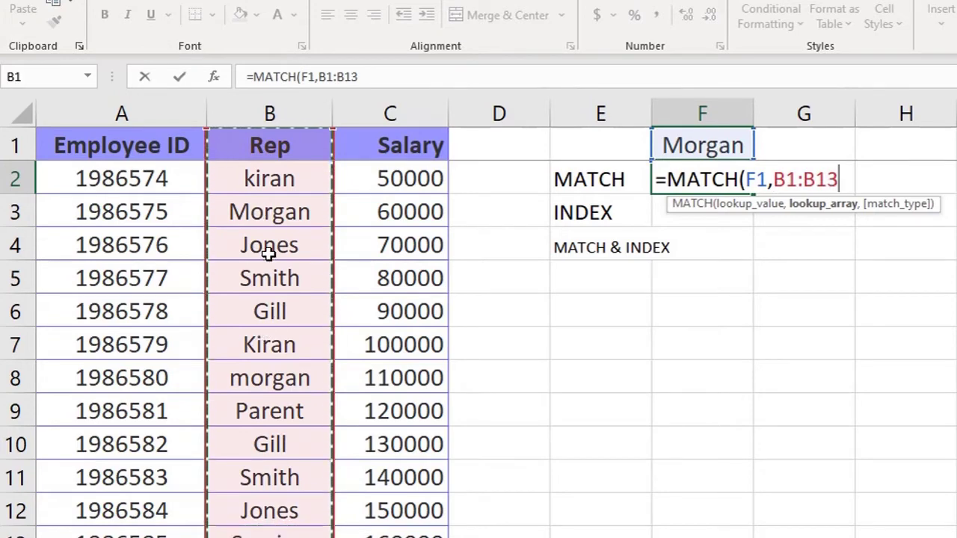
pyautogui.write(',')
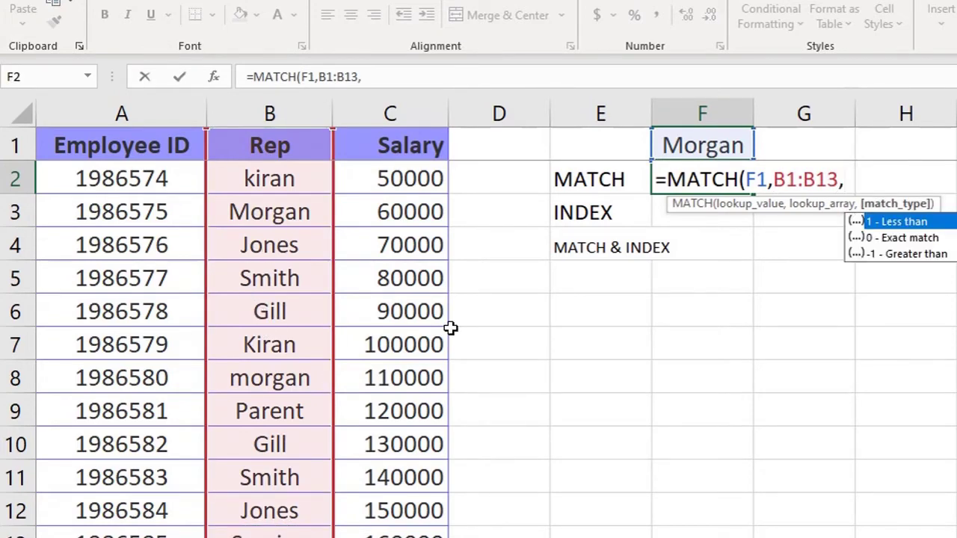
pyautogui.write('0)')
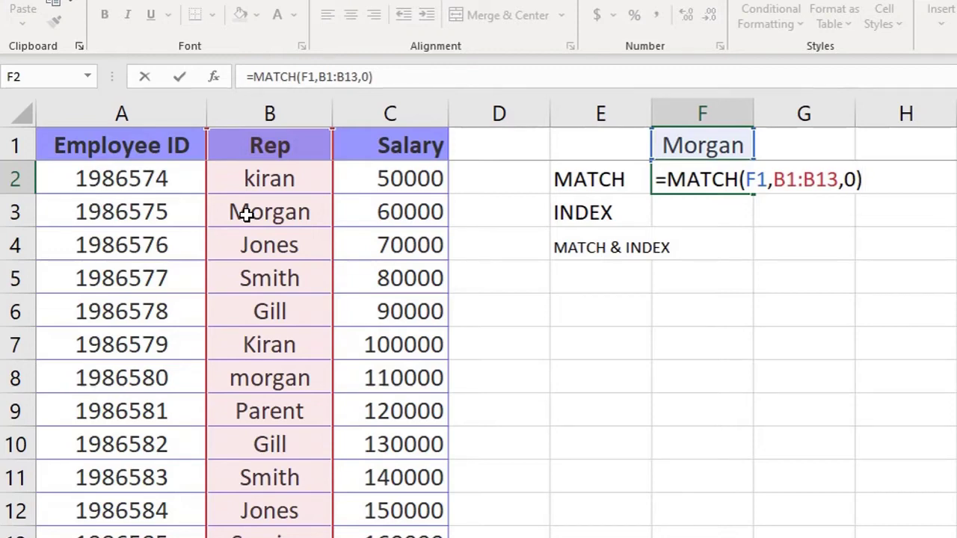
pyautogui.press('Return')
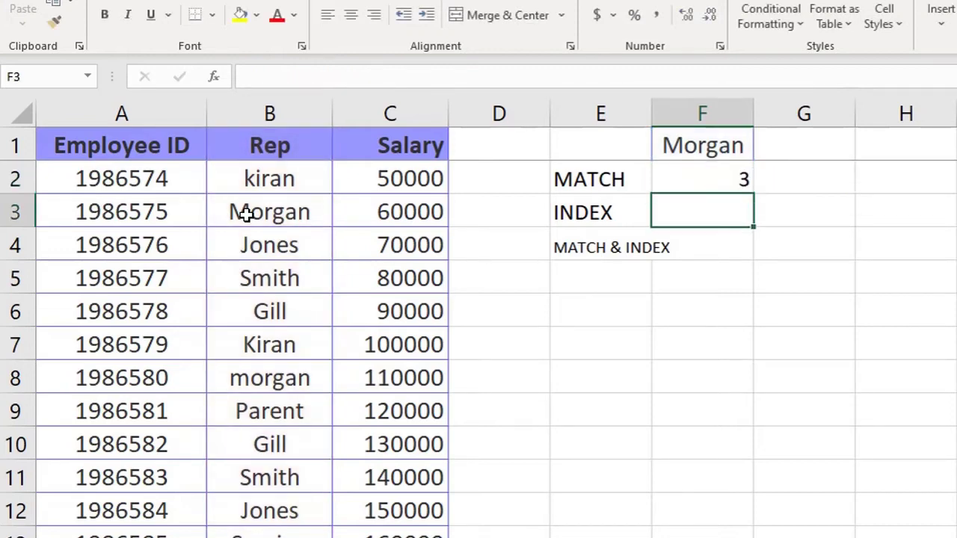
pyautogui.click(717, 179)
pyautogui.click(351, 15)
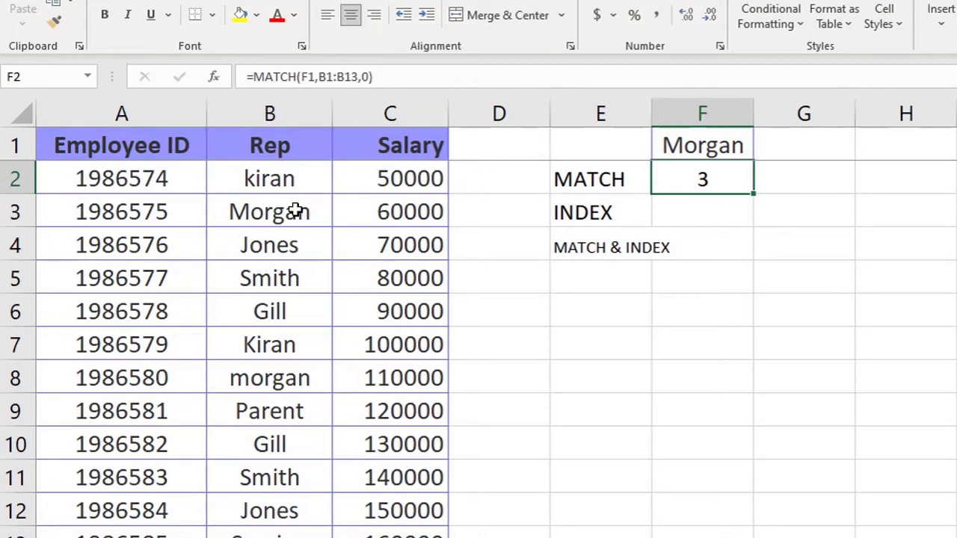
# - Replace the lookup value in F1 with the rep name copied from B5 and select the MATCH result
pyautogui.click(302, 276)
pyautogui.hotkey('ctrl', 'c')
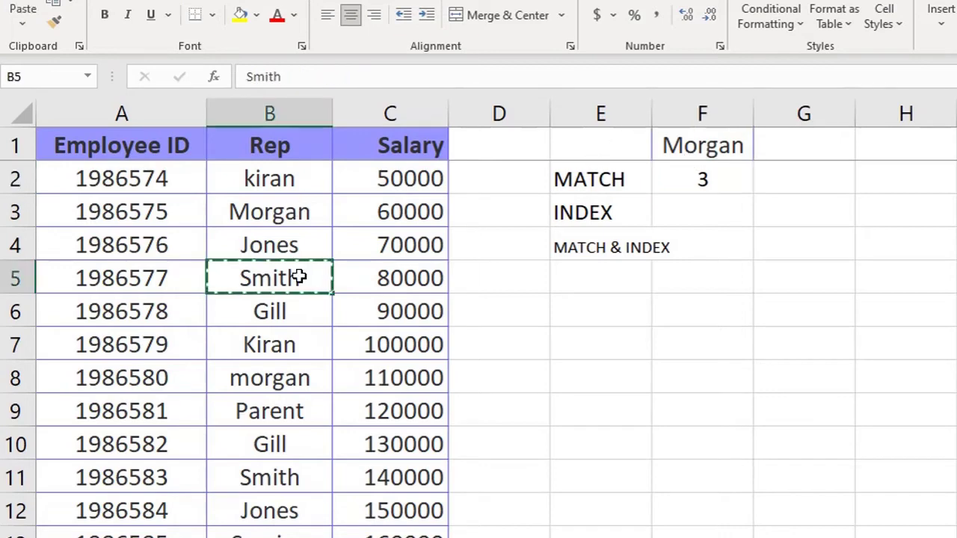
pyautogui.click(717, 154)
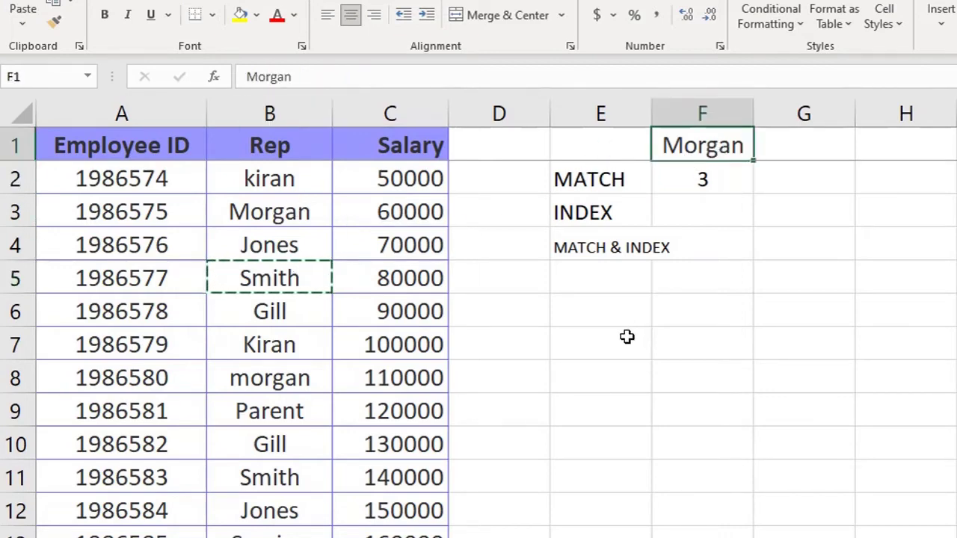
pyautogui.hotkey('ctrl', 'v')
pyautogui.click(686, 187)
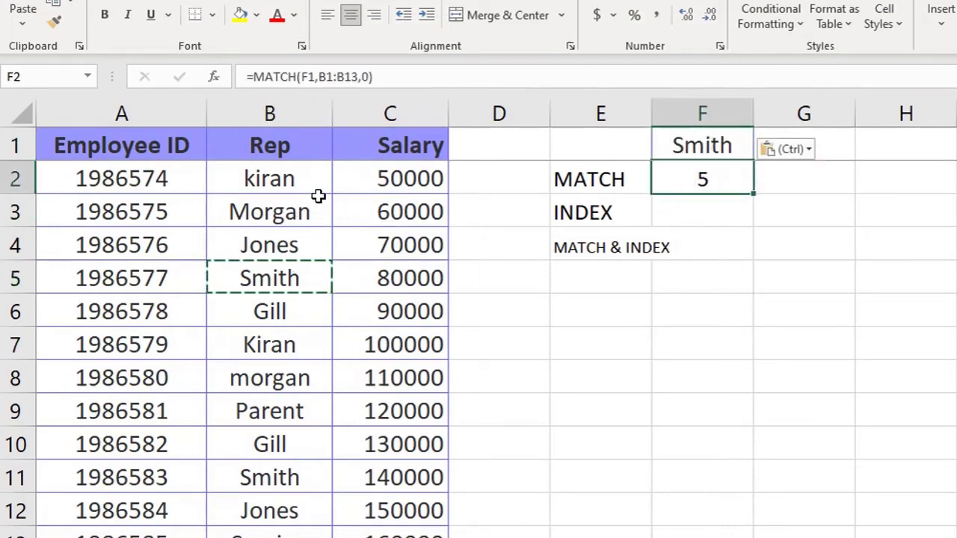
# - Count down the Rep column from its header to B5 to check the position returned by the MATCH formula
pyautogui.click(280, 146)
pyautogui.click(211, 178)
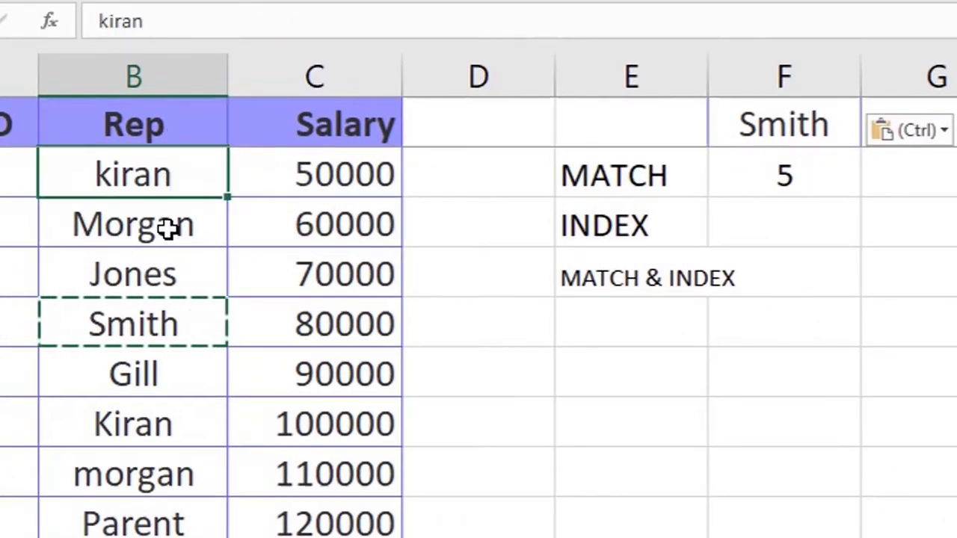
pyautogui.click(203, 219)
pyautogui.click(203, 255)
pyautogui.click(171, 343)
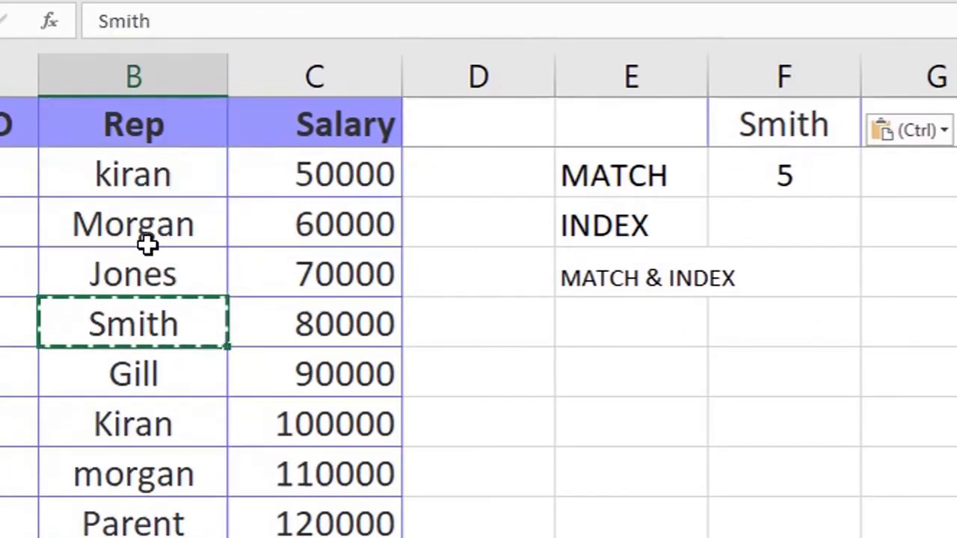
pyautogui.click(826, 174)
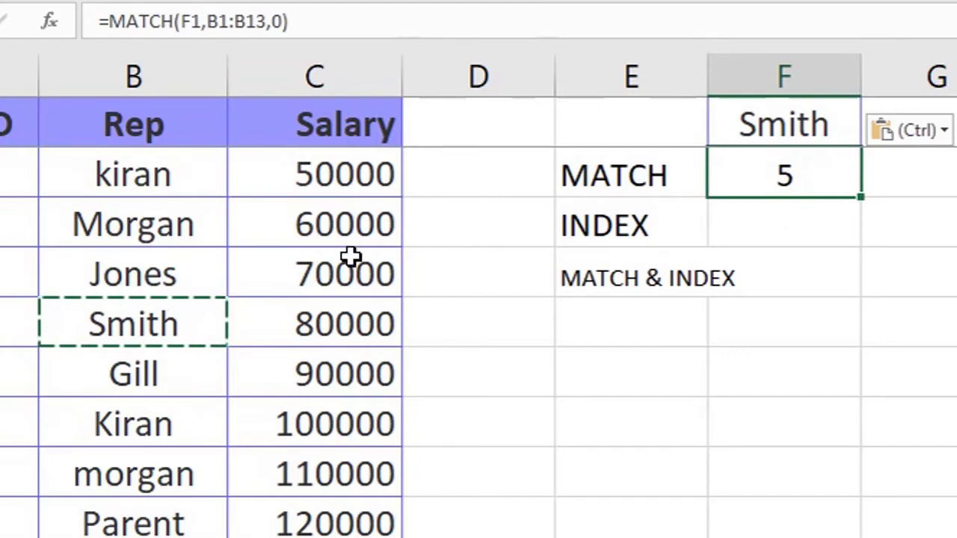
pyautogui.click(199, 322)
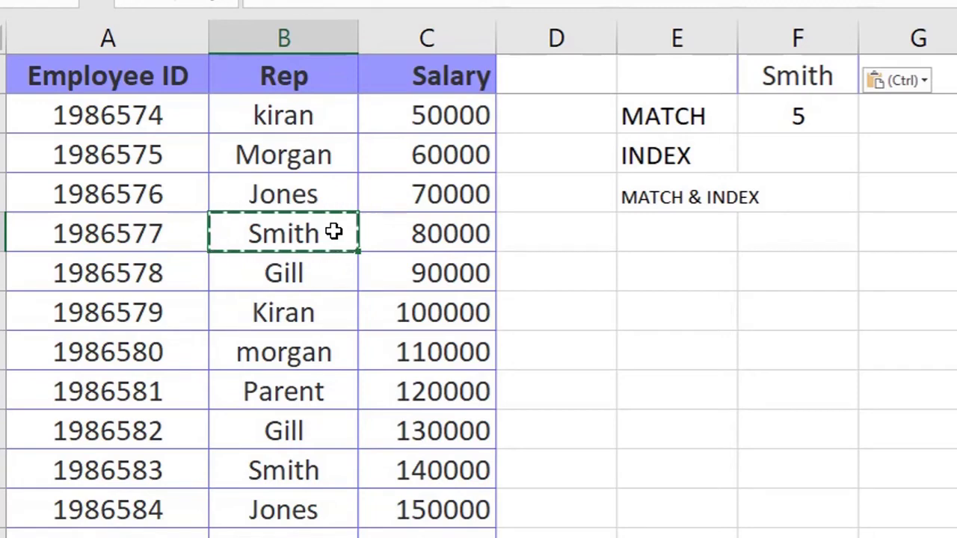
# - Enter =INDEX(B1:B13,F2) in F3 to return the rep name at the matched row position
pyautogui.click(666, 152)
pyautogui.click(802, 163)
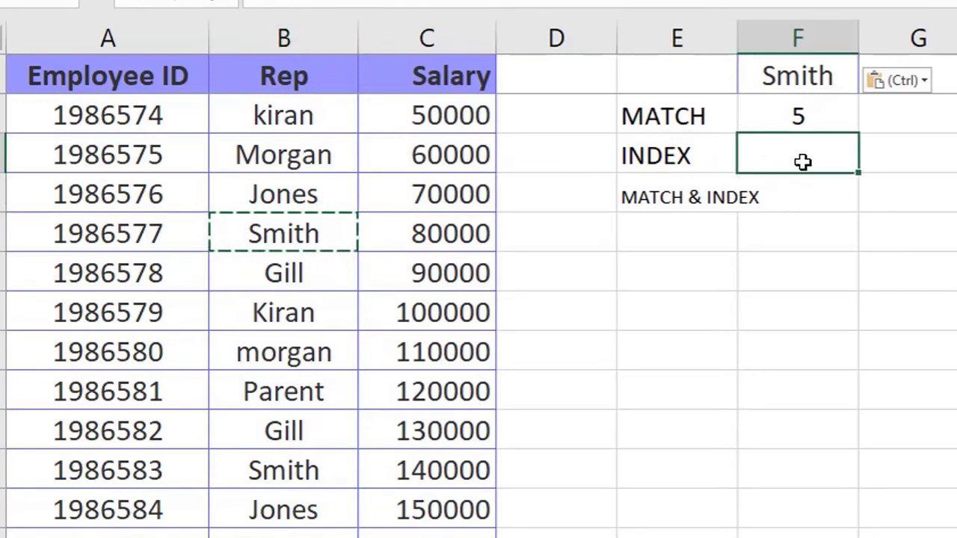
pyautogui.write('=')
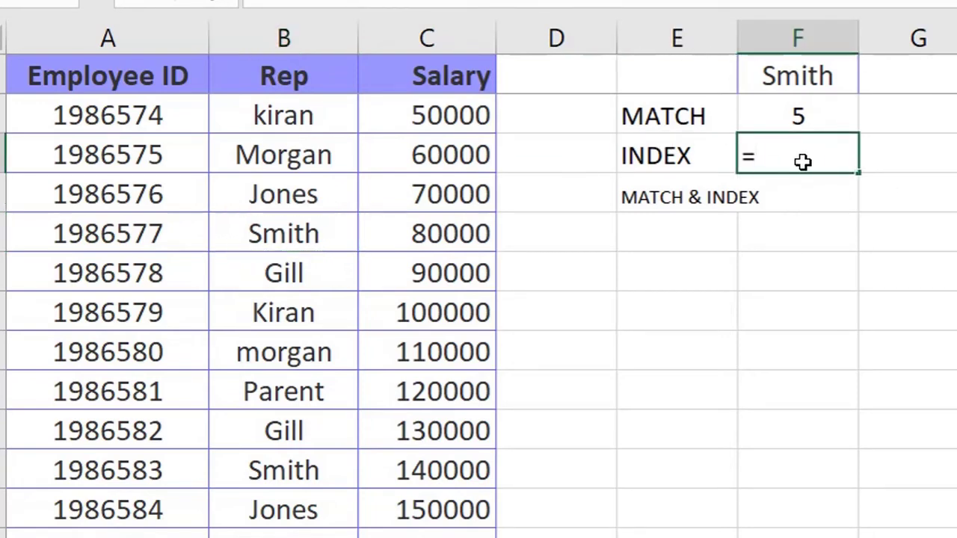
pyautogui.write('Ind')
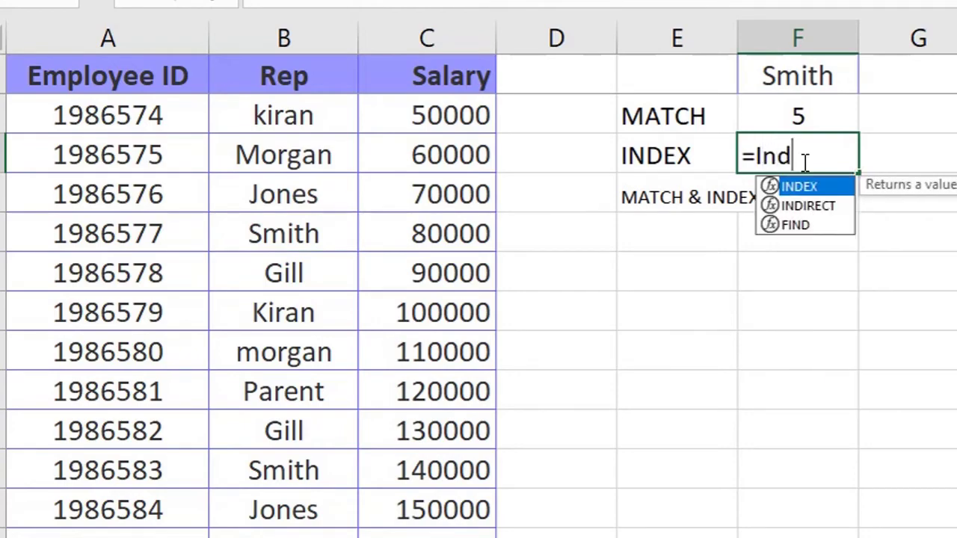
pyautogui.press('Tab')
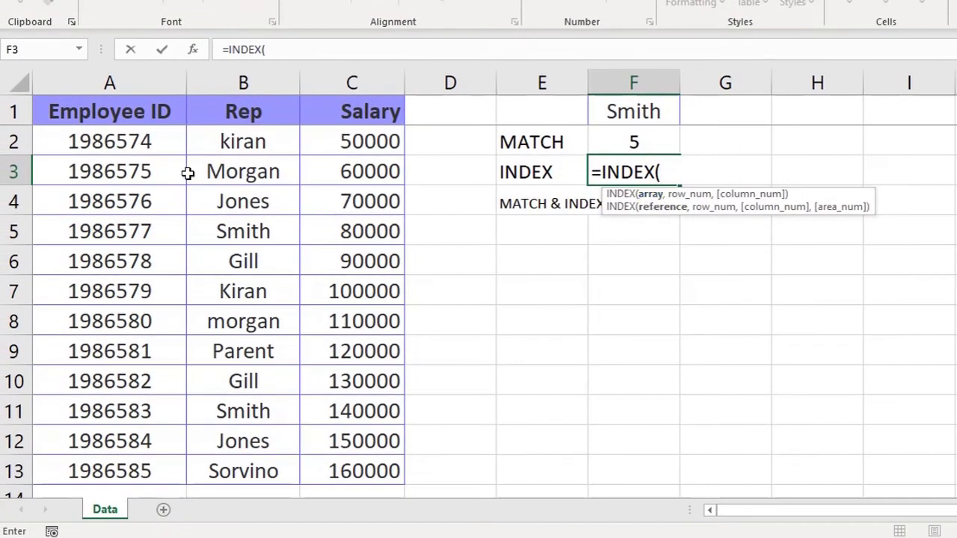
pyautogui.moveTo(282, 113); pyautogui.dragTo(285, 480)
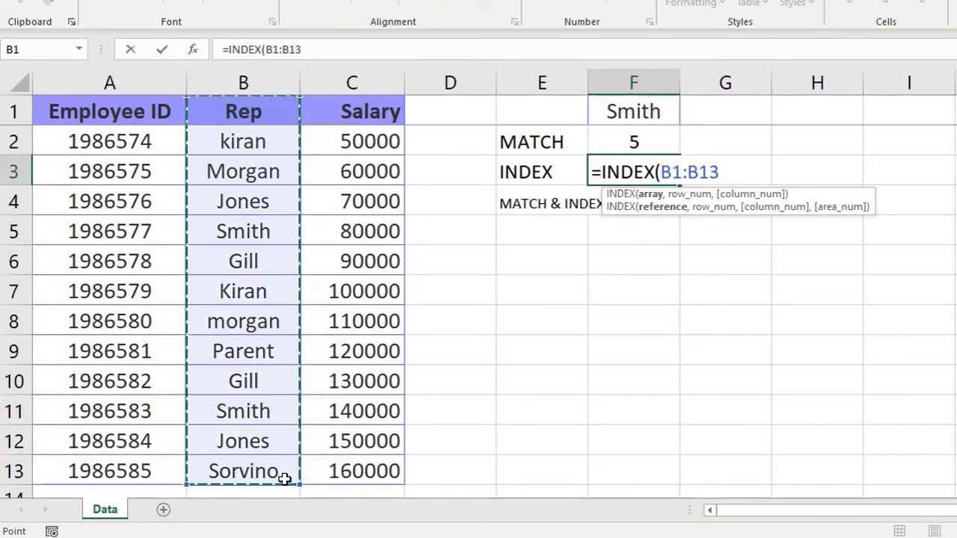
pyautogui.write(',')
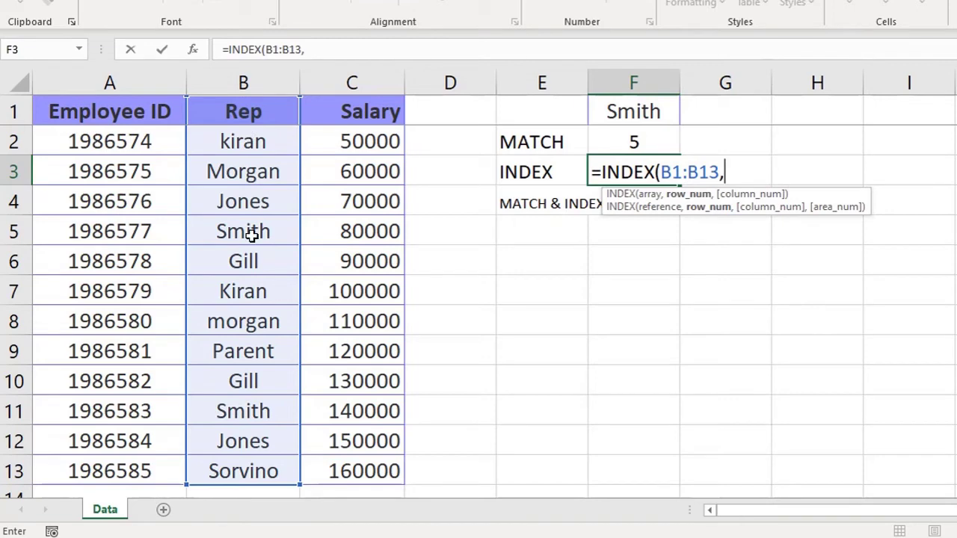
pyautogui.click(620, 141)
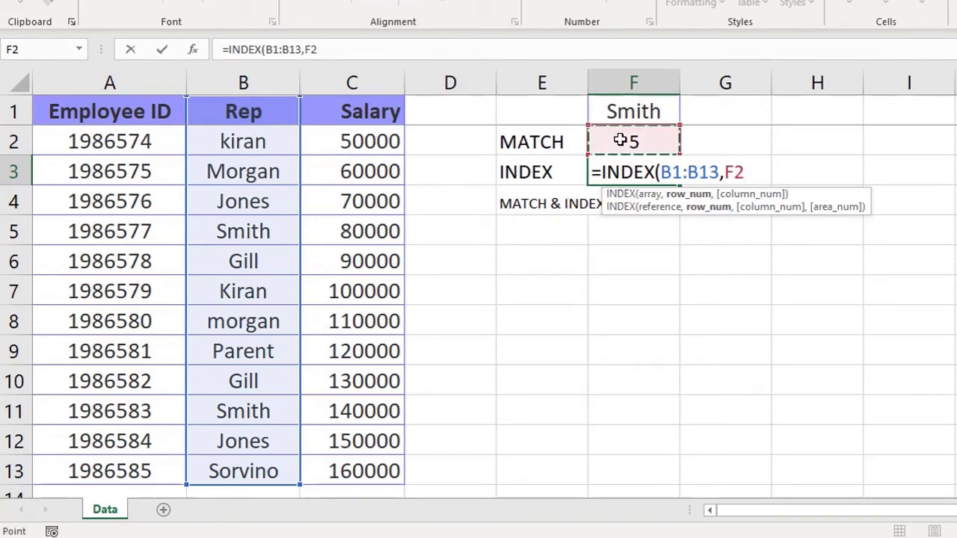
pyautogui.write(')')
pyautogui.press('Return')
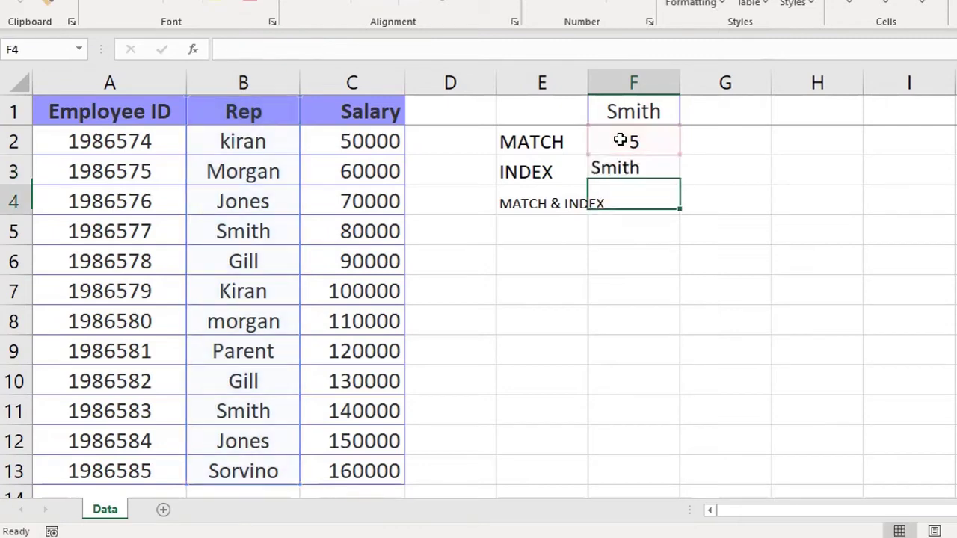
# - Review the MATCH formula in F2 and the INDEX formula in F3, and the matched rep's salary in C5
pyautogui.doubleClick(637, 139)
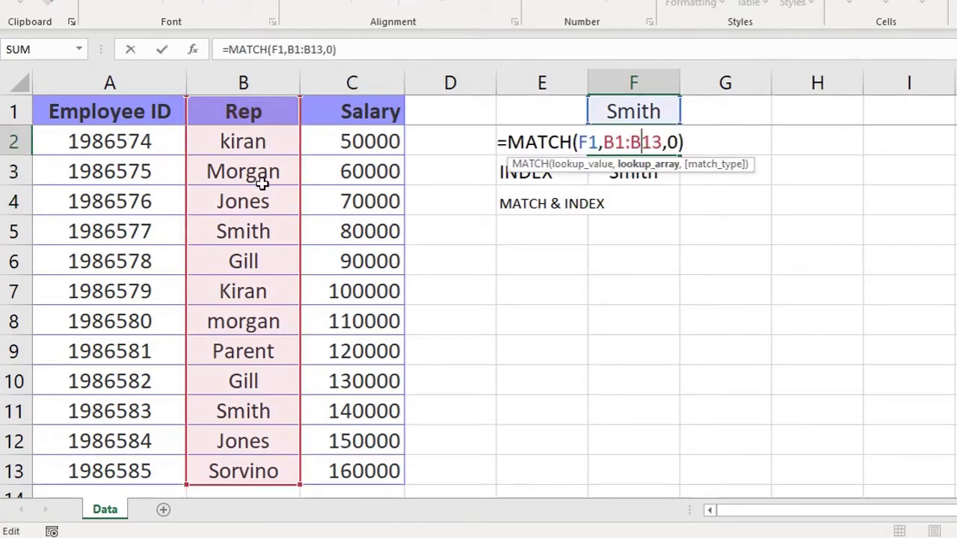
pyautogui.press('Escape')
pyautogui.doubleClick(605, 173)
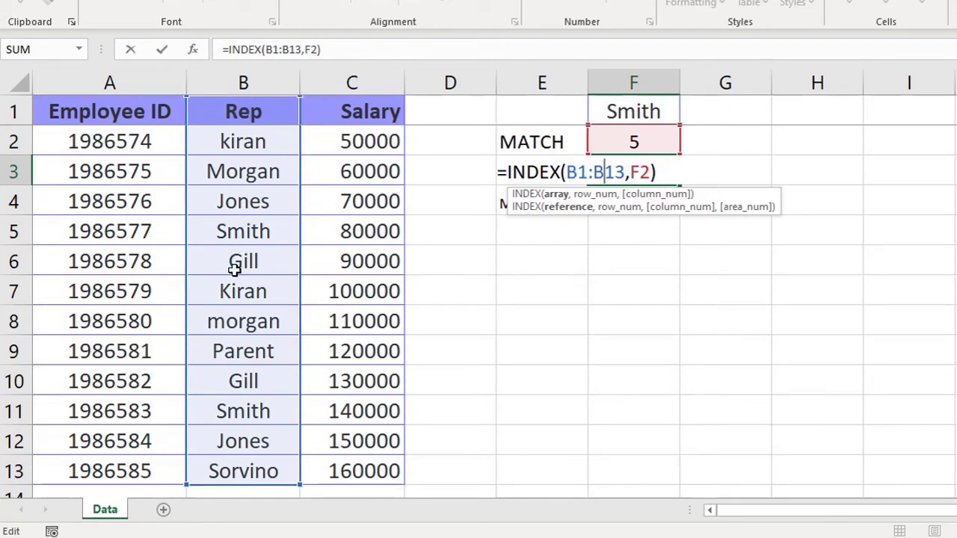
pyautogui.press('Escape')
pyautogui.click(632, 207)
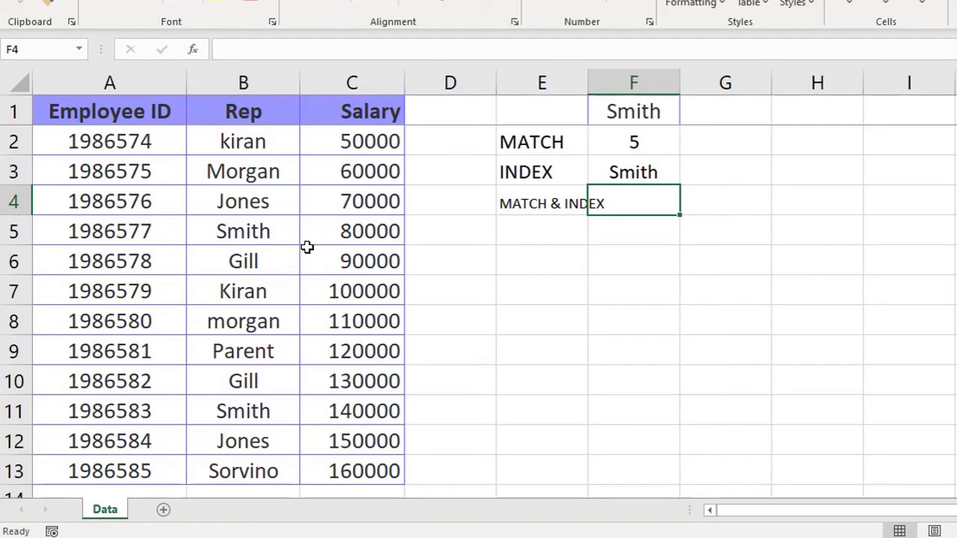
pyautogui.click(337, 232)
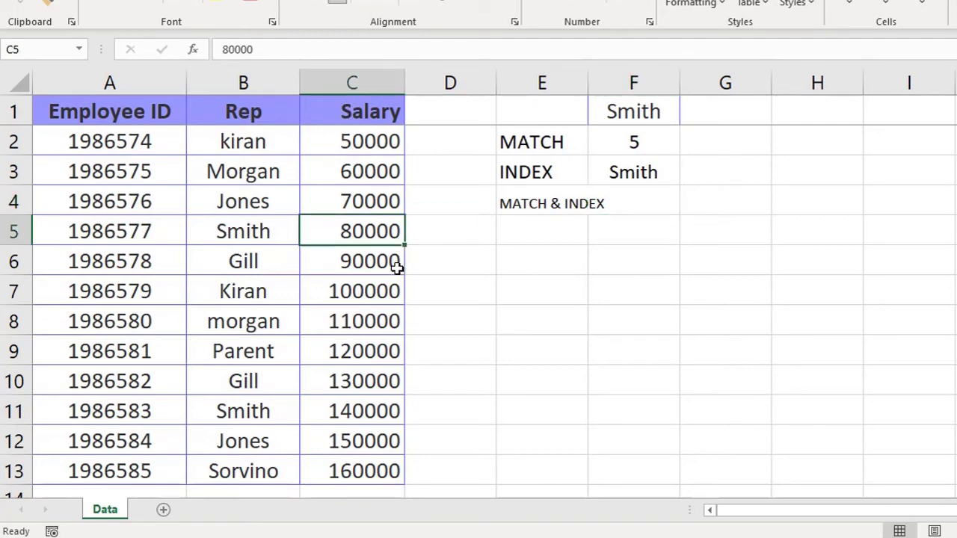
# - Start an INDEX formula in F4 with the Salary column range C1:C13 as its array
pyautogui.click(620, 209)
pyautogui.write('=')
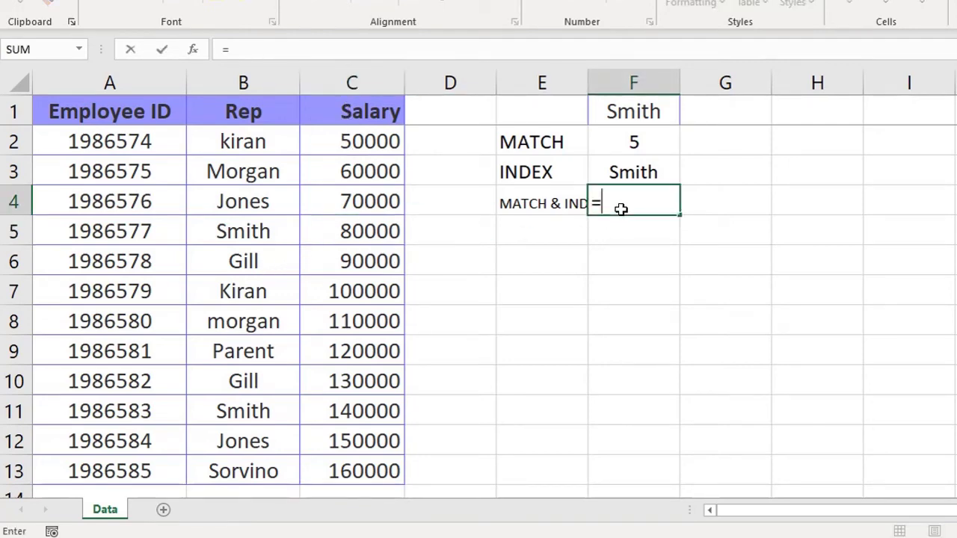
pyautogui.write('Ind')
pyautogui.press('Tab')
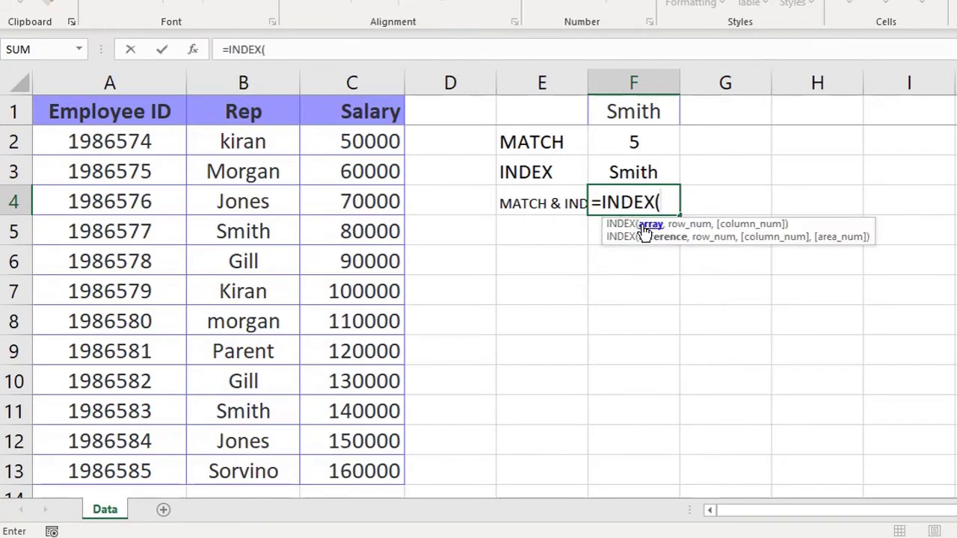
pyautogui.moveTo(379, 119); pyautogui.dragTo(378, 472)
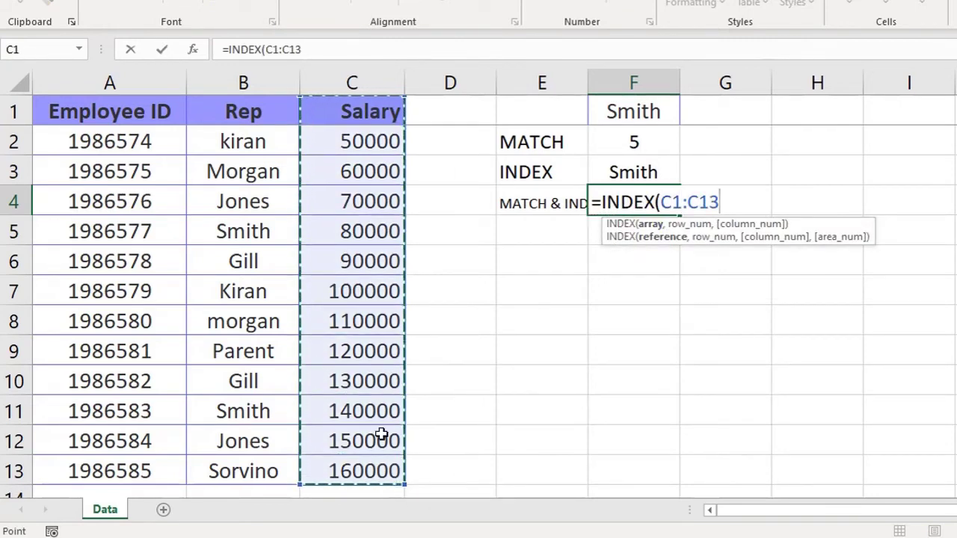
pyautogui.write(',')
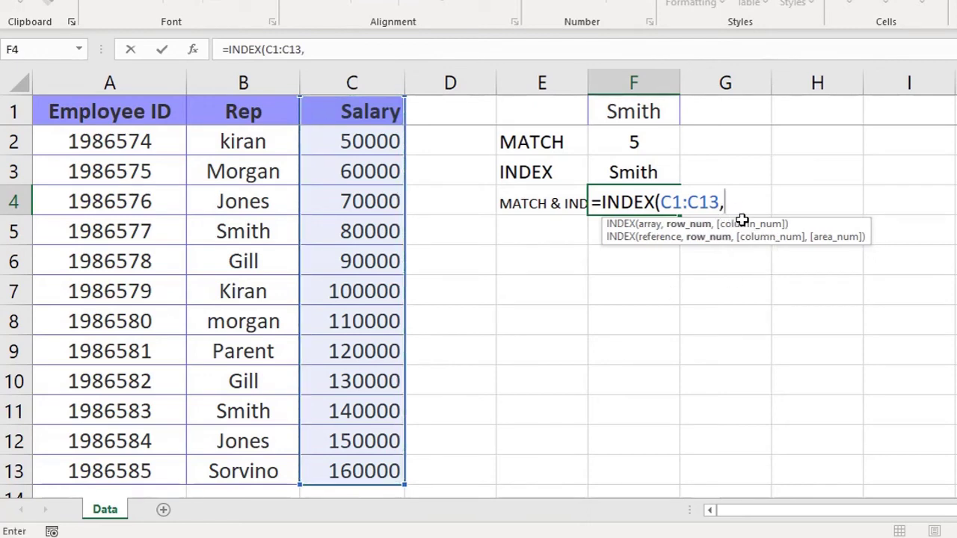
# - Complete the F4 formula by nesting MATCH(F1,B1:B13,0) as the row number, giving =INDEX(C1:C13,MATCH(F1,B1:B13,0))
pyautogui.write('M')
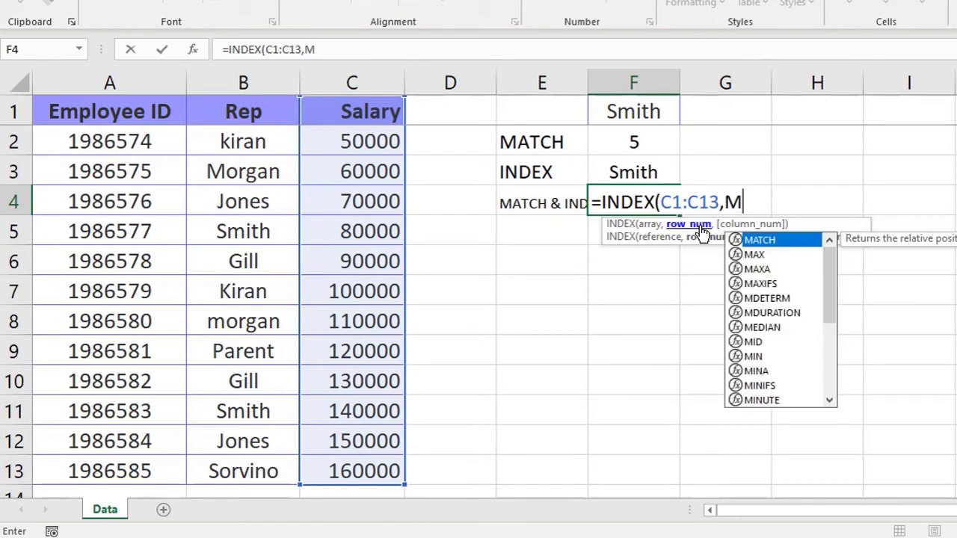
pyautogui.write('atch')
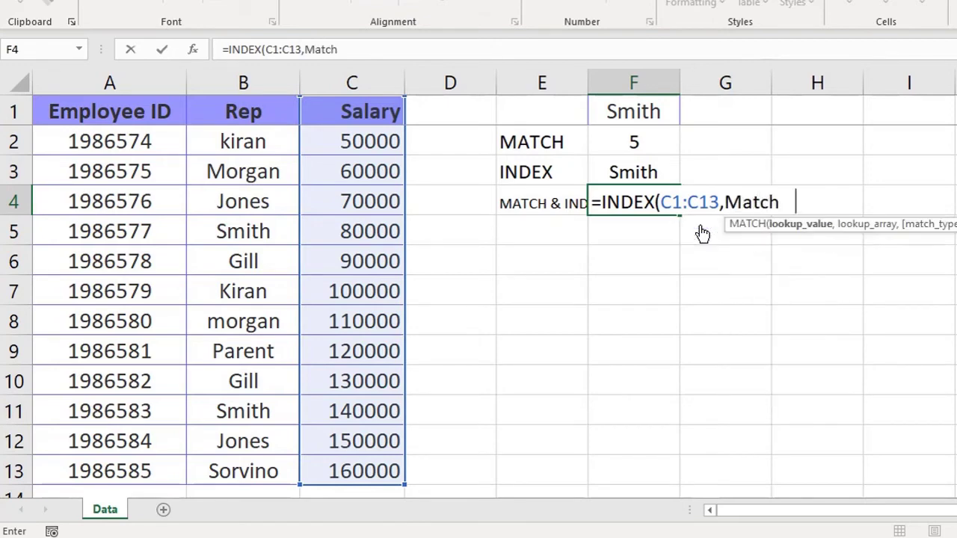
pyautogui.press('BackSpace')
pyautogui.write('(')
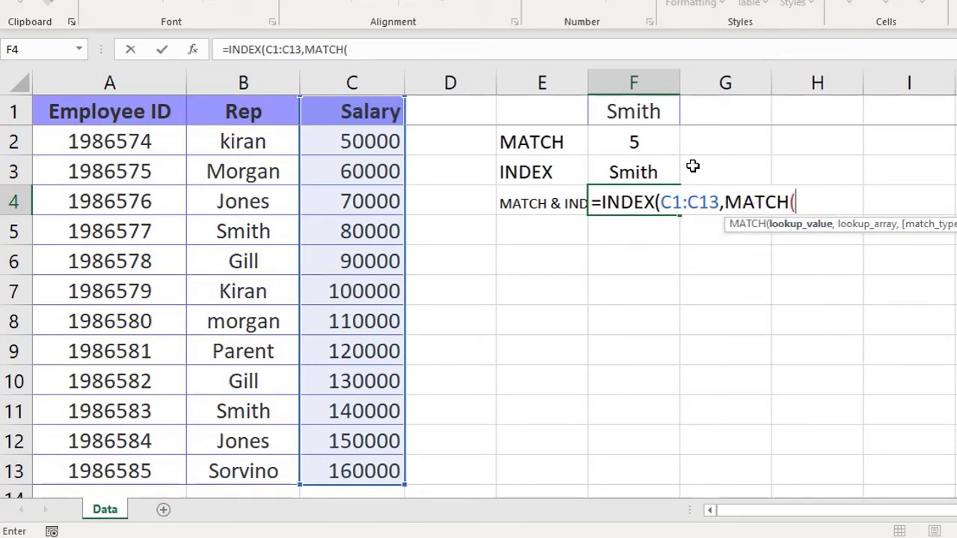
pyautogui.click(632, 114)
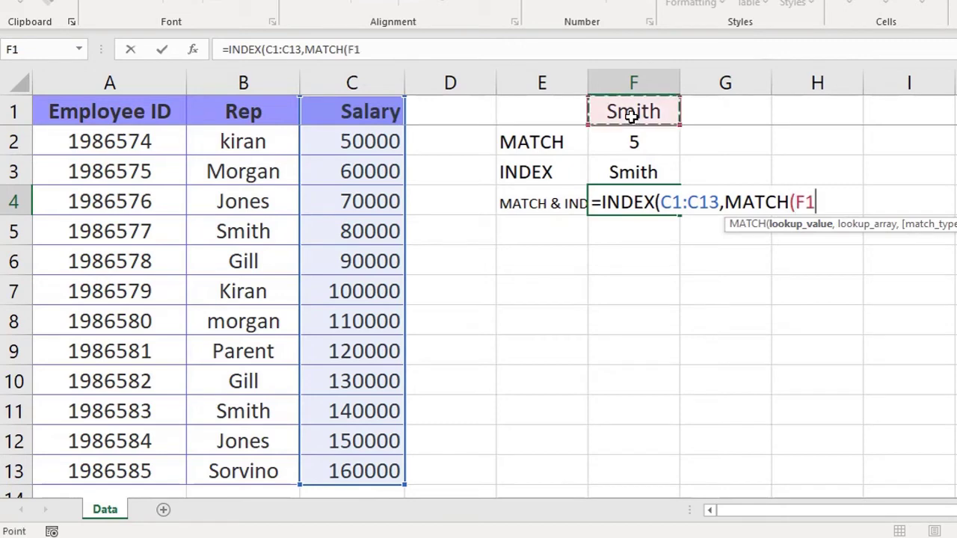
pyautogui.write(',')
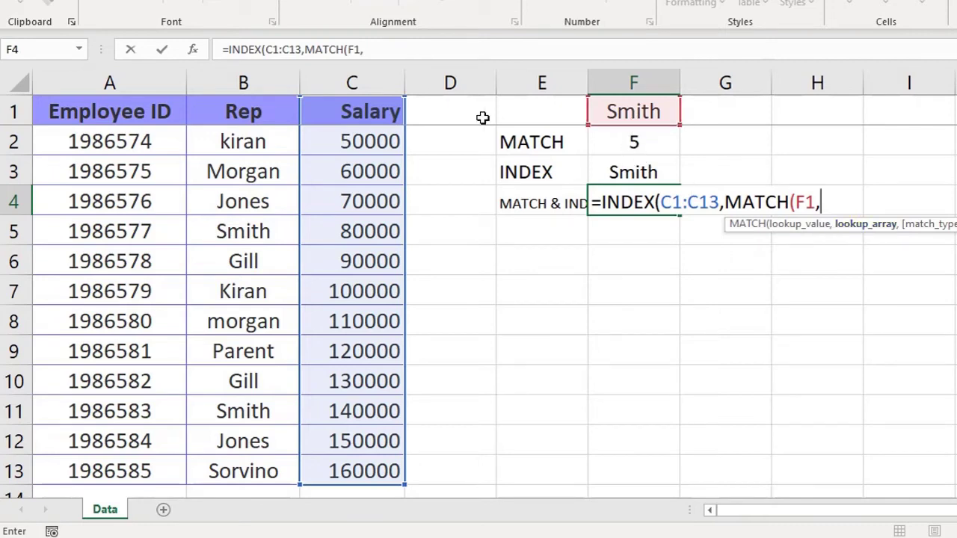
pyautogui.moveTo(285, 108); pyautogui.dragTo(276, 469)
pyautogui.write(',0')
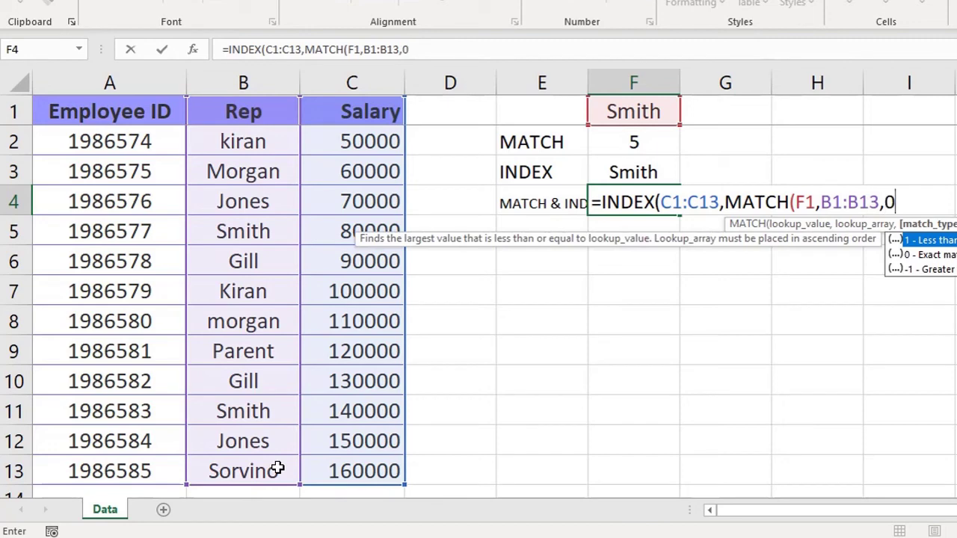
pyautogui.write('))')
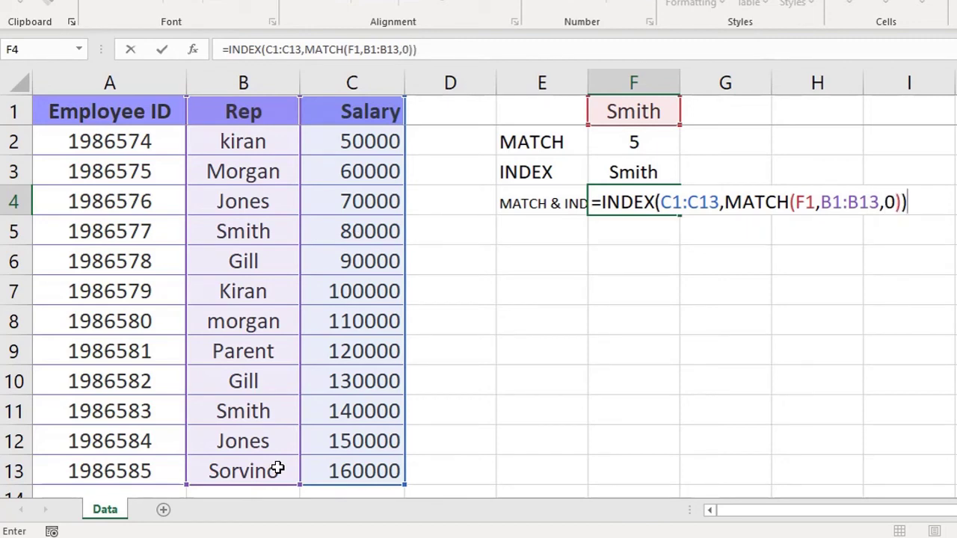
pyautogui.press('Return')
pyautogui.press('Up')
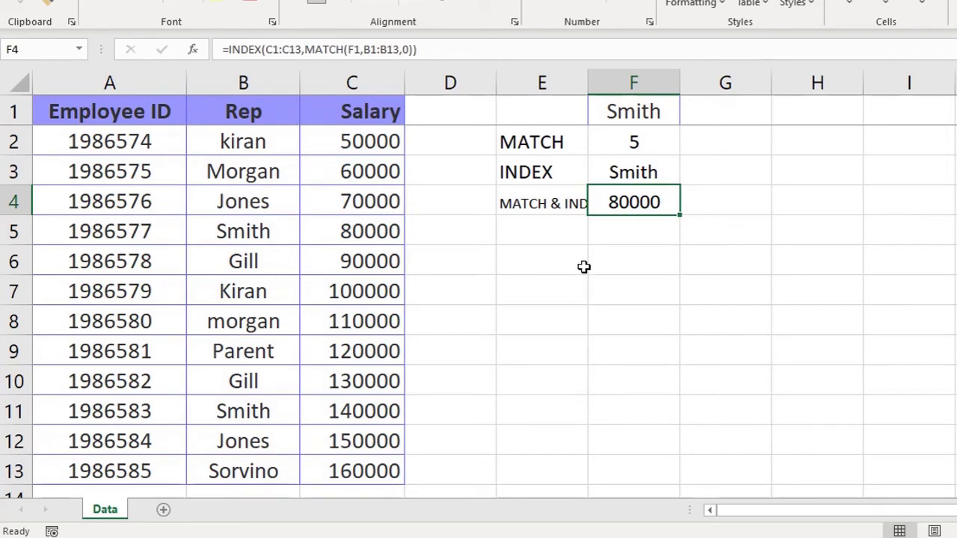
# - Compare the rep in B5 and the salary in C5 with the combined formula's result in F4
pyautogui.click(273, 231)
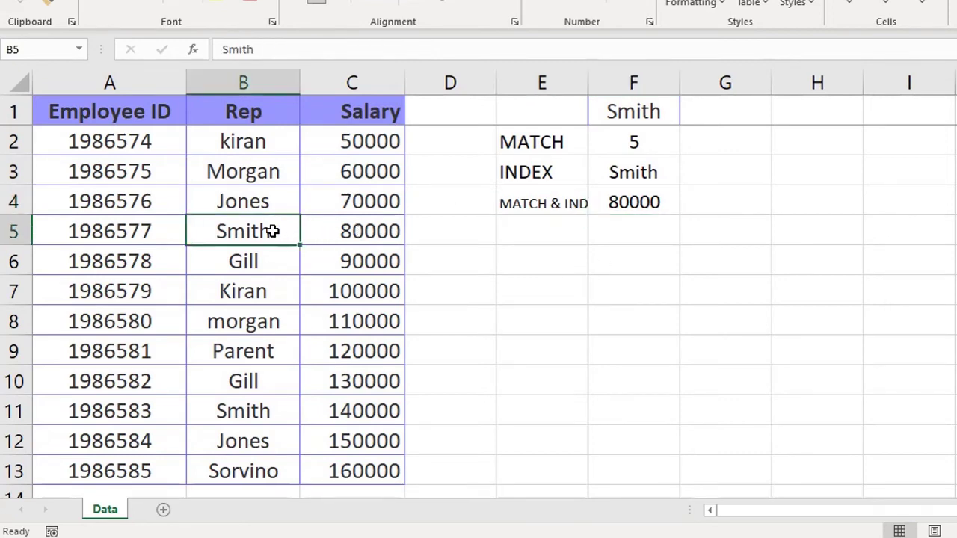
pyautogui.press('Right')
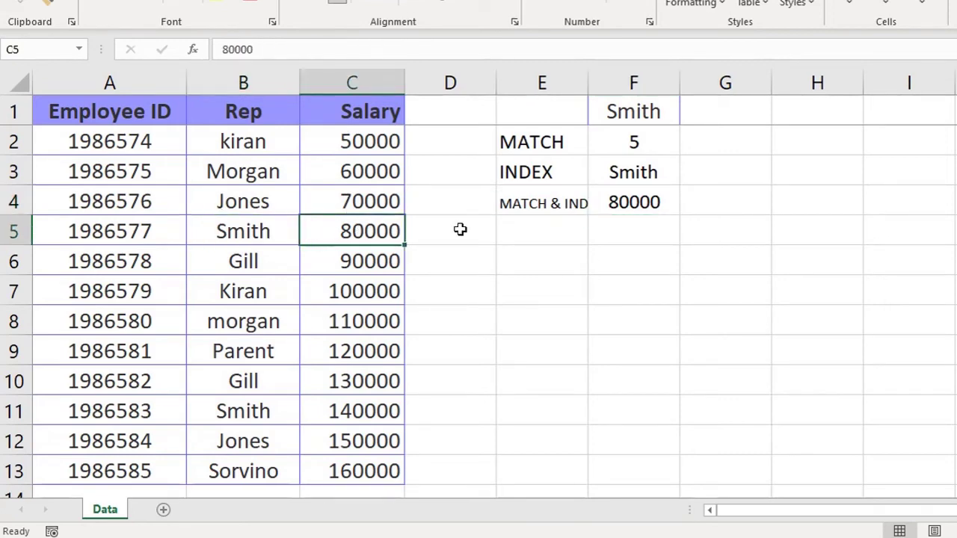
pyautogui.click(638, 201)
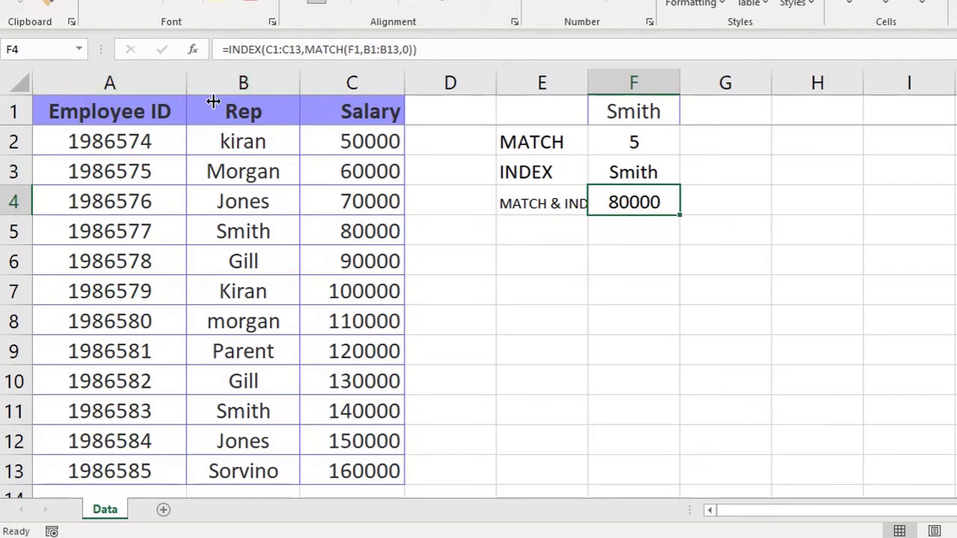
# - Enter =VLOOKUP(F1,B:C,2,0) in F5 to look up the same rep's salary and centre the cell
pyautogui.click(602, 235)
pyautogui.write('=vl')
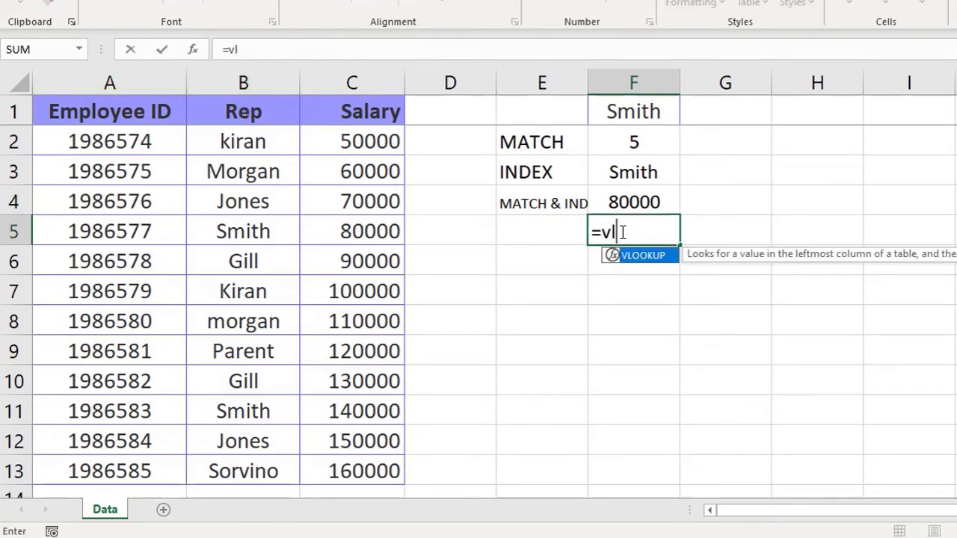
pyautogui.press('Tab')
pyautogui.click(613, 106)
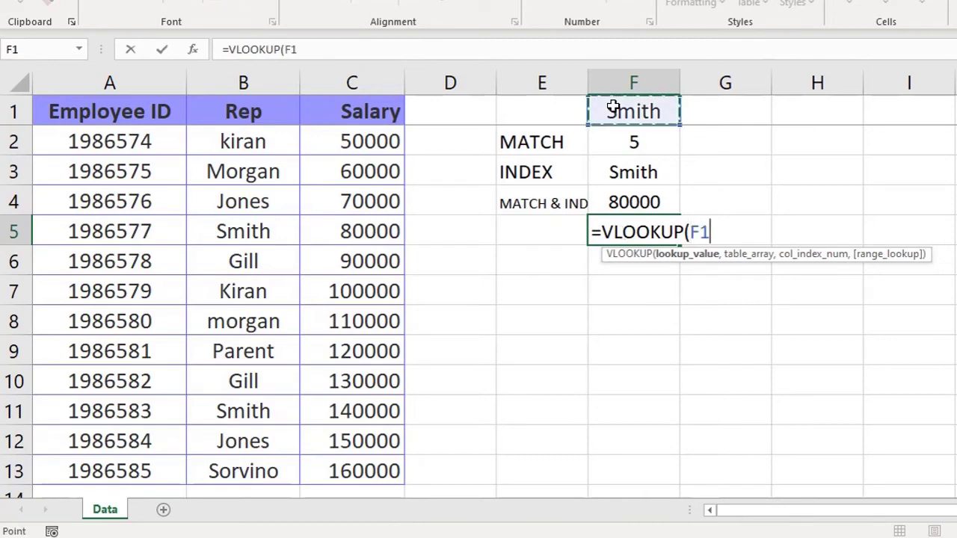
pyautogui.write(',')
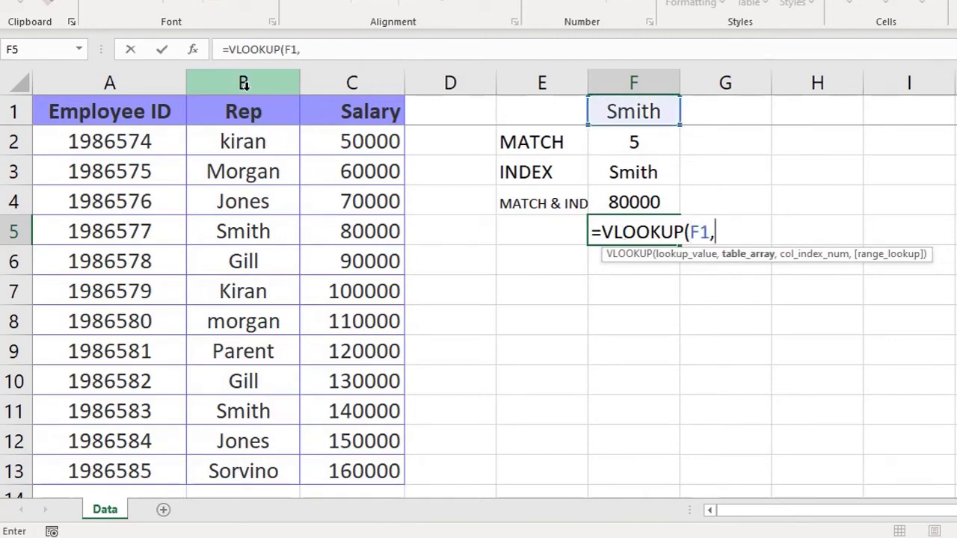
pyautogui.moveTo(243, 82); pyautogui.dragTo(352, 88)
pyautogui.write(',2')
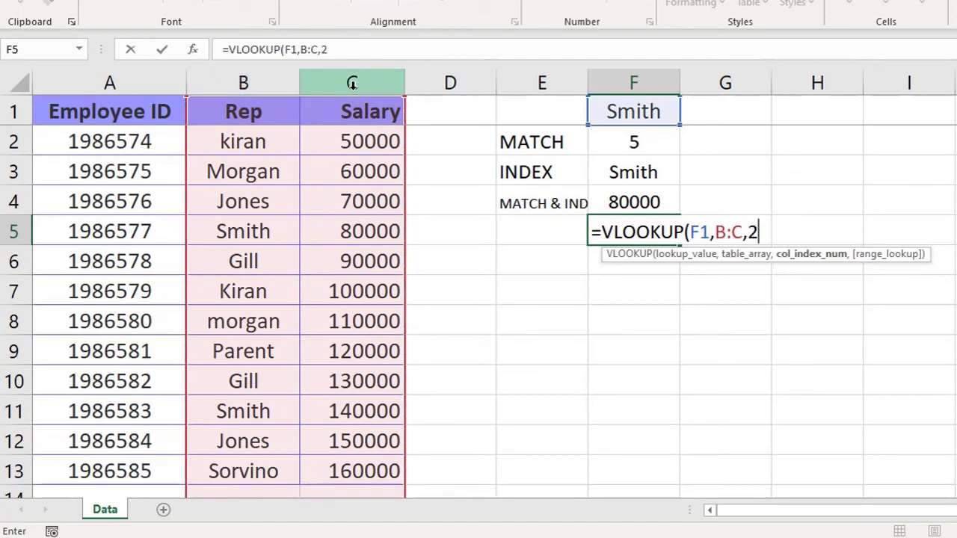
pyautogui.write(',0)')
pyautogui.press('Return')
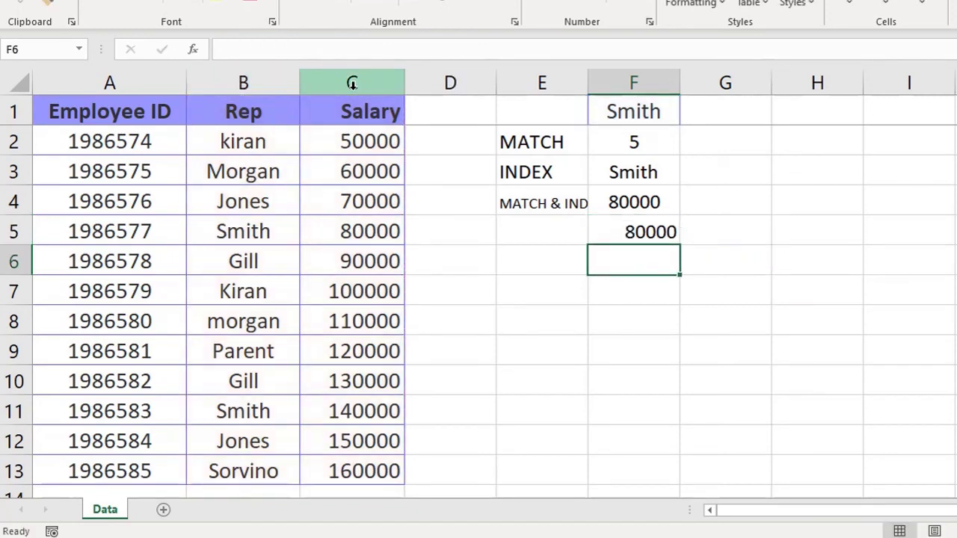
pyautogui.click(609, 223)
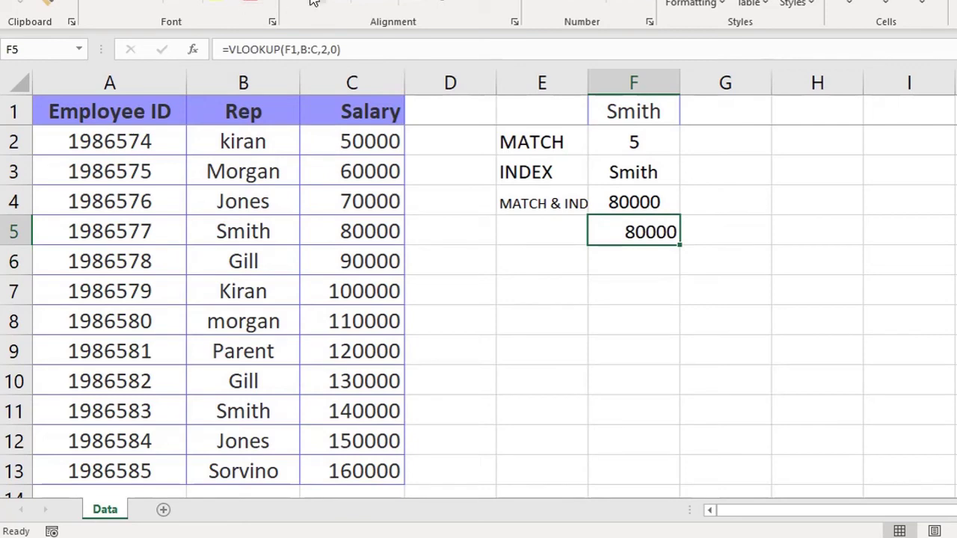
# - Examine the order of the Rep and Employee ID columns to consider a lookup from column B back to column A
pyautogui.click(237, 75)
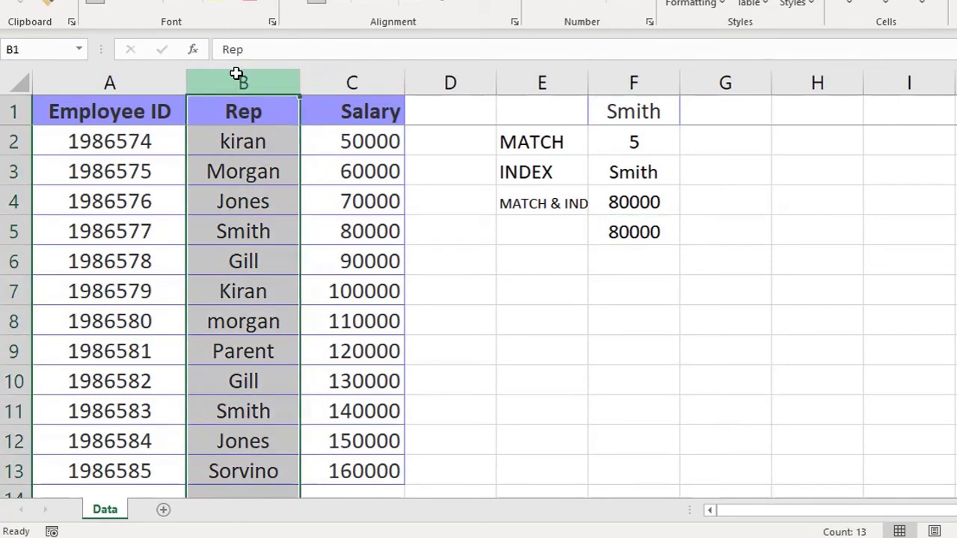
pyautogui.click(111, 82)
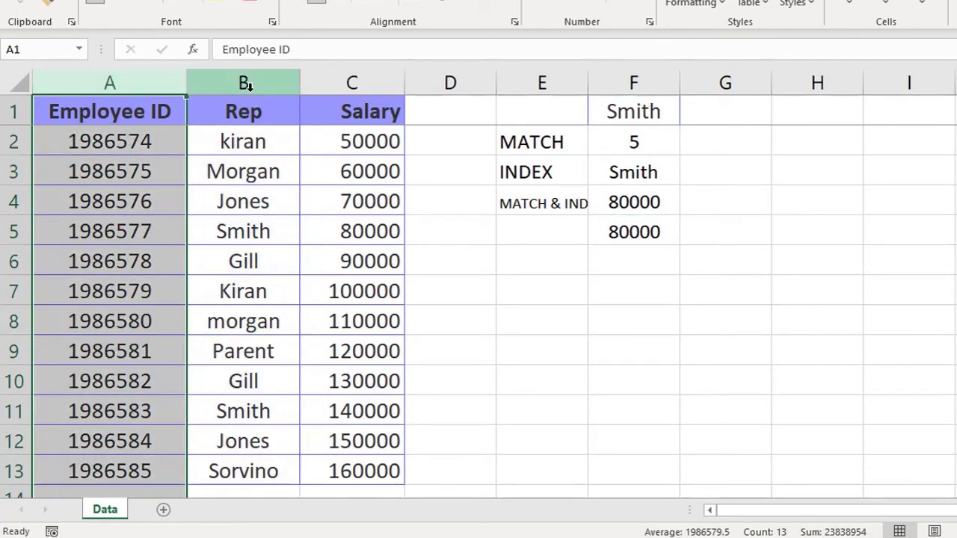
pyautogui.moveTo(247, 84); pyautogui.dragTo(110, 87)
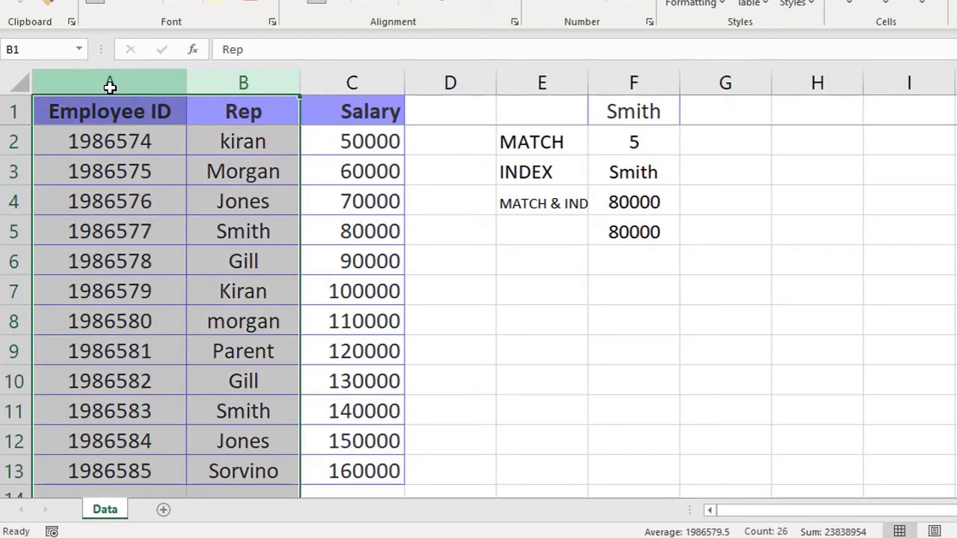
pyautogui.click(233, 112)
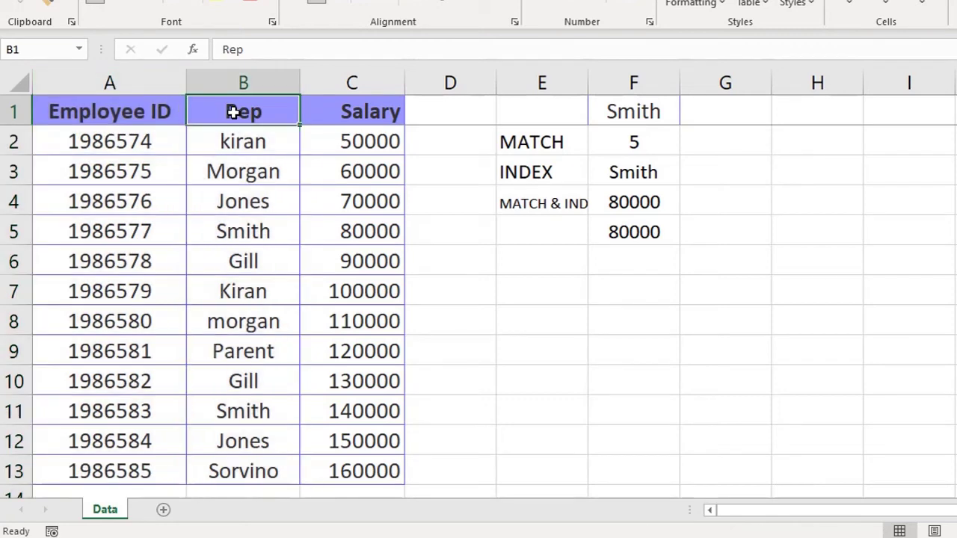
pyautogui.click(235, 80)
pyautogui.click(121, 75)
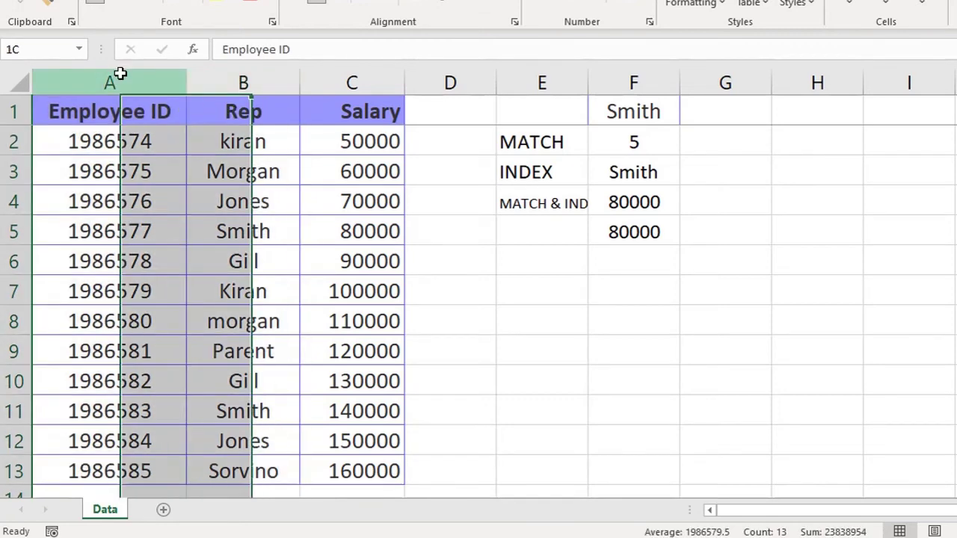
# - Clear the VLOOKUP formula from F5 and the MATCH & INDEX label and formula from E4:F4
pyautogui.click(652, 232)
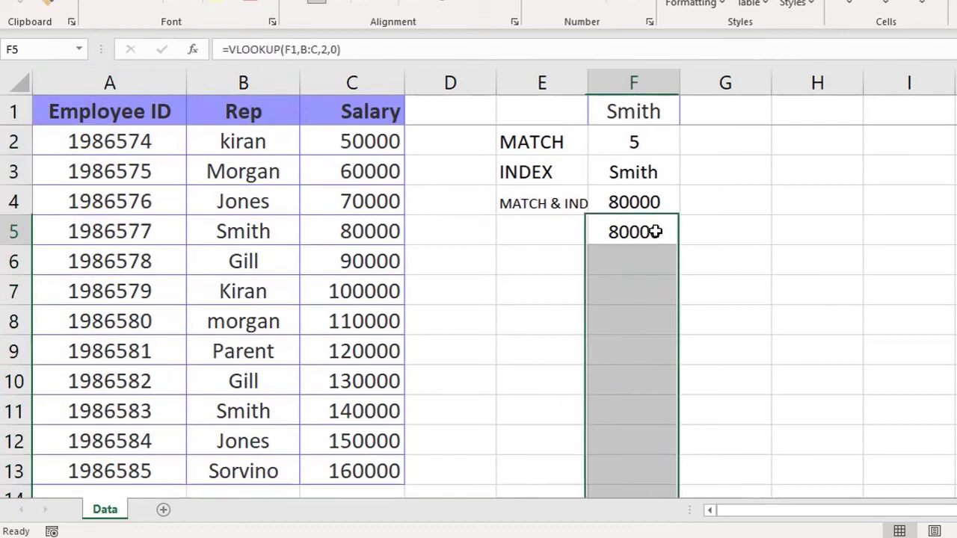
pyautogui.press('Delete')
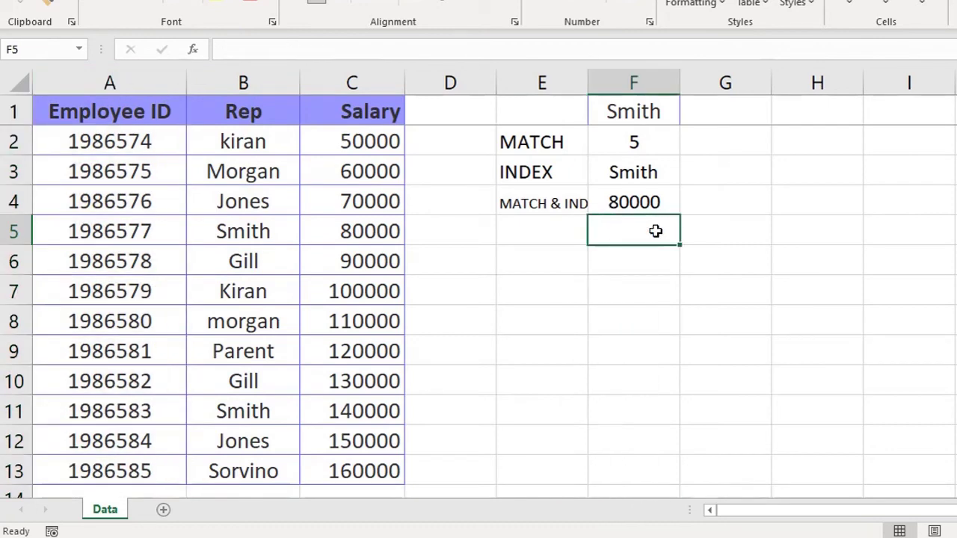
pyautogui.click(249, 228)
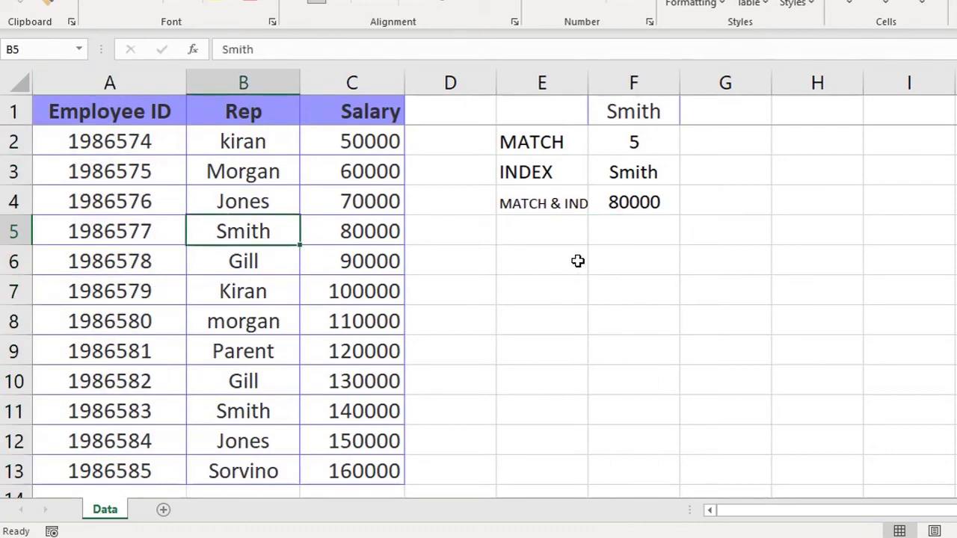
pyautogui.moveTo(560, 203); pyautogui.dragTo(641, 205)
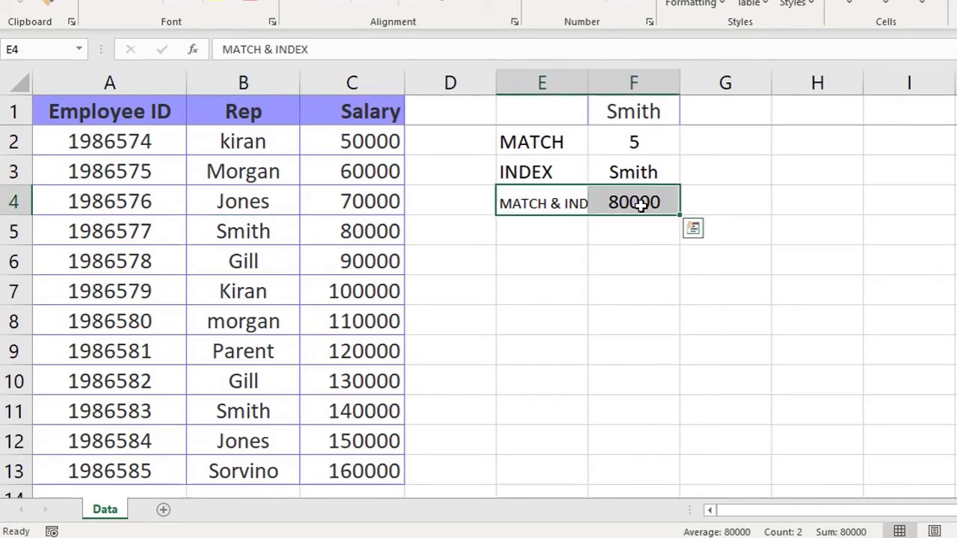
pyautogui.press('Delete')
# - Start an INDEX formula in F4 with the Employee ID range A1:A13 as its array
pyautogui.click(641, 205)
pyautogui.write('=')
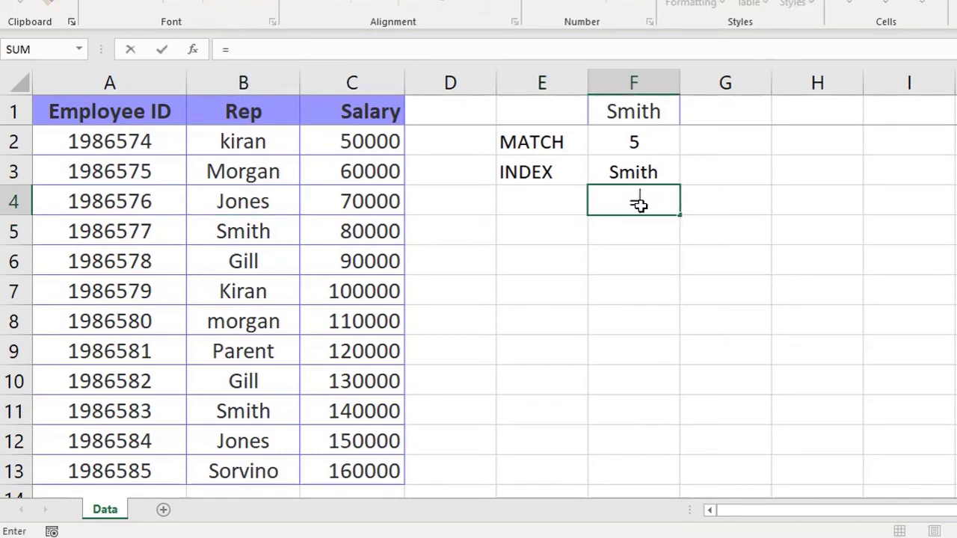
pyautogui.write('Index')
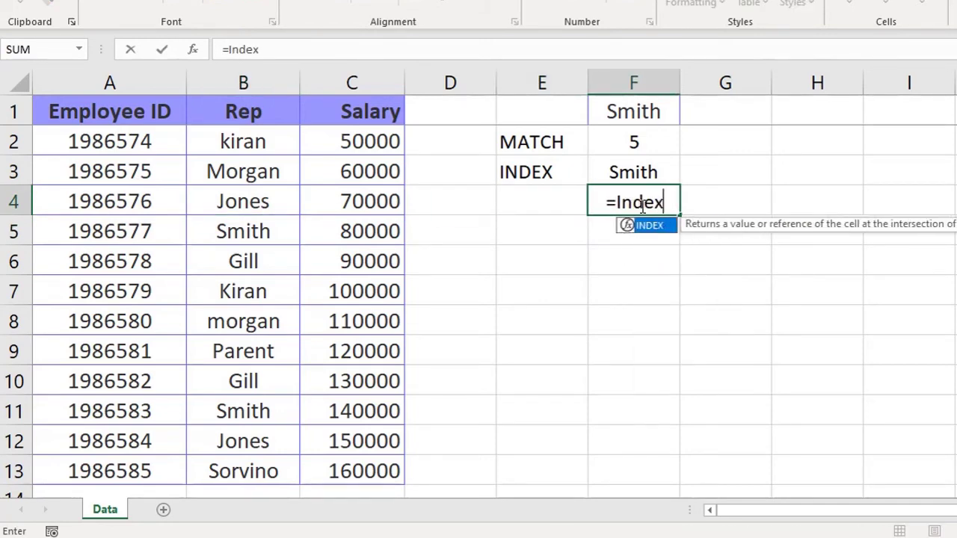
pyautogui.press('Tab')
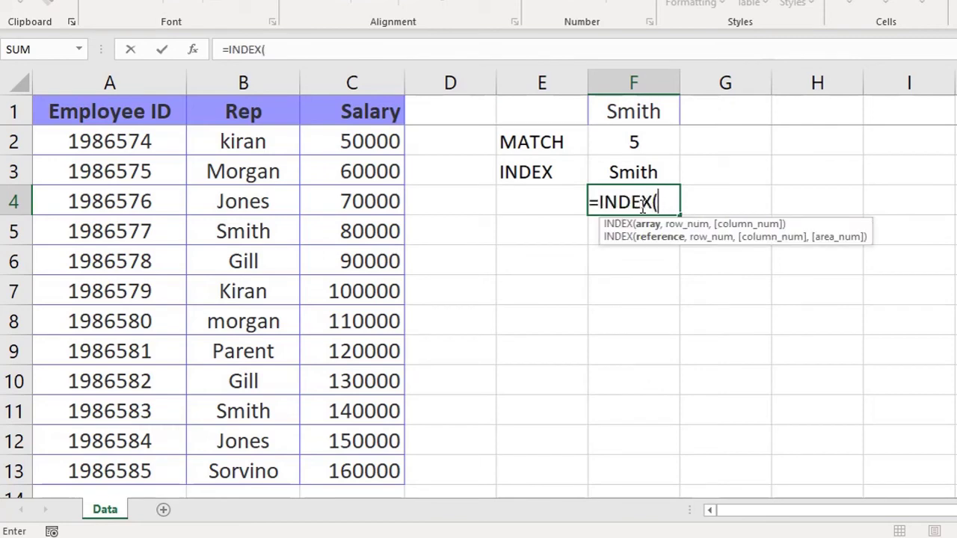
pyautogui.click(153, 112)
pyautogui.moveTo(153, 112); pyautogui.dragTo(163, 473)
pyautogui.write(',')
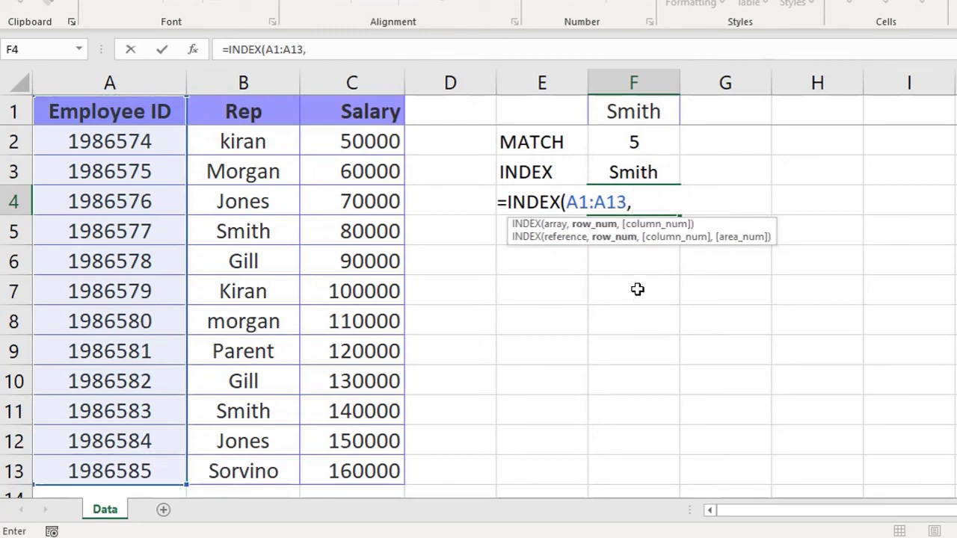
# - Complete the F4 formula with MATCH(F1,B1:B13,0) as the row number, giving =INDEX(A1:A13,MATCH(F1,B1:B13,0))
pyautogui.write('Ma')
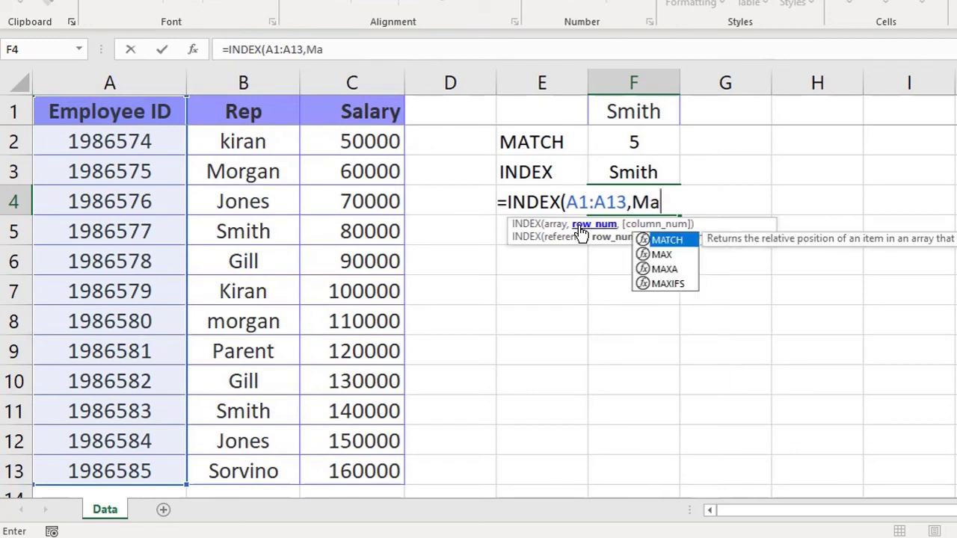
pyautogui.write('tch')
pyautogui.press('Tab')
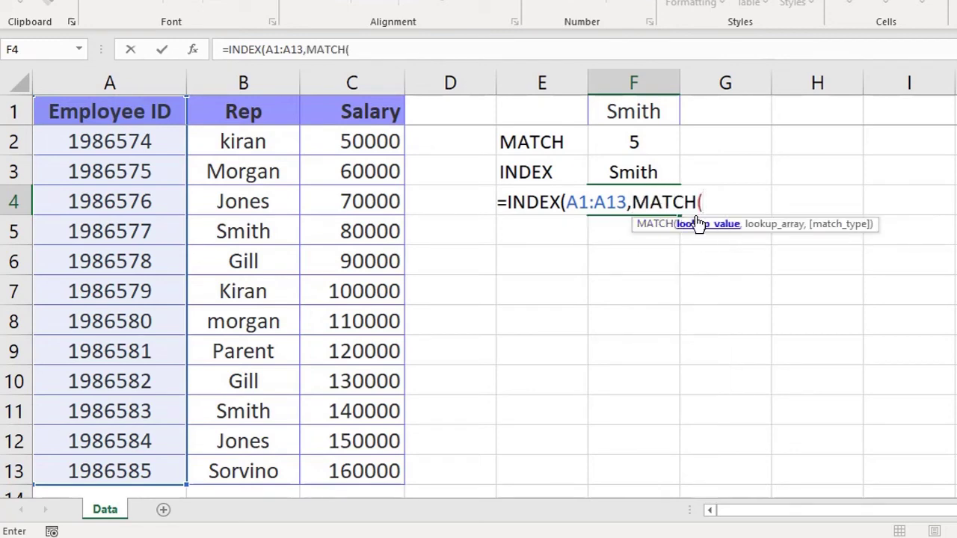
pyautogui.click(642, 112)
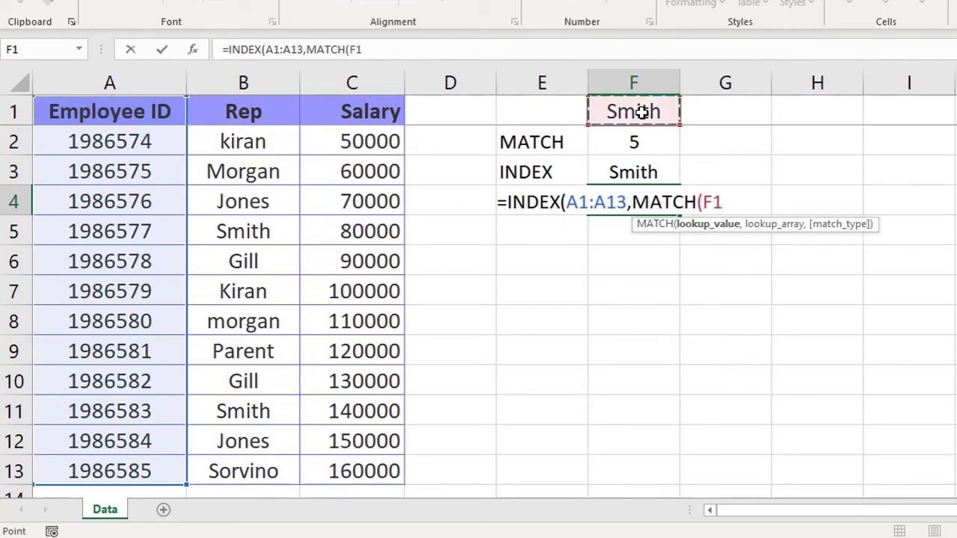
pyautogui.write(',')
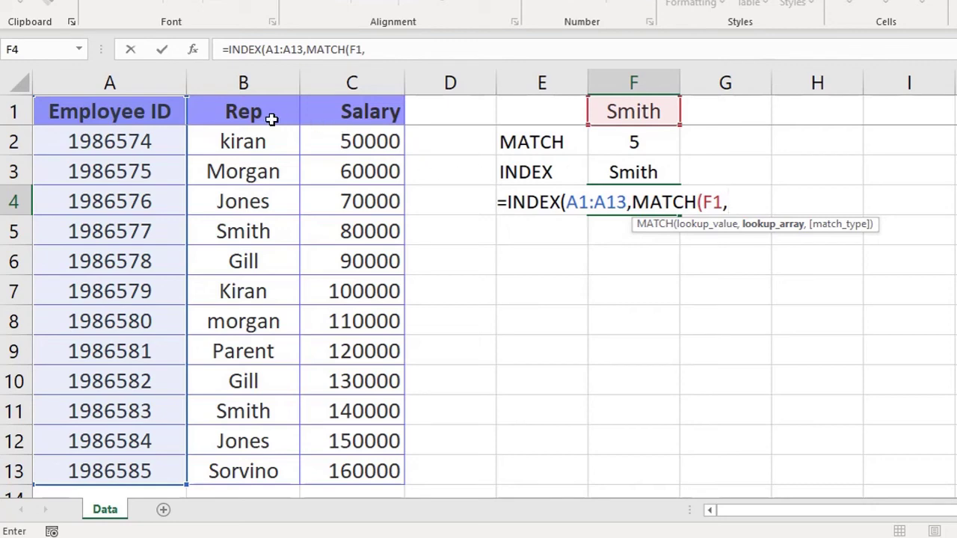
pyautogui.moveTo(272, 120); pyautogui.dragTo(273, 466)
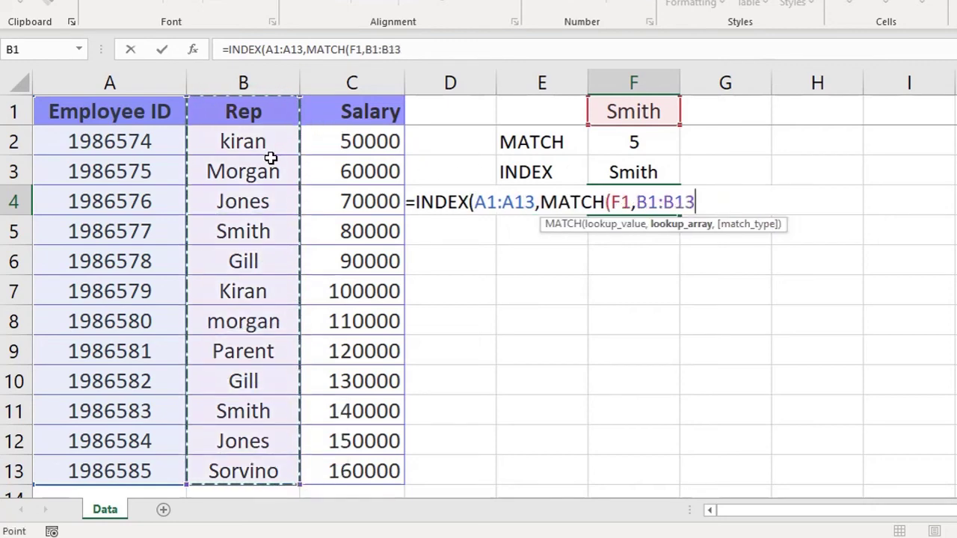
pyautogui.write(',')
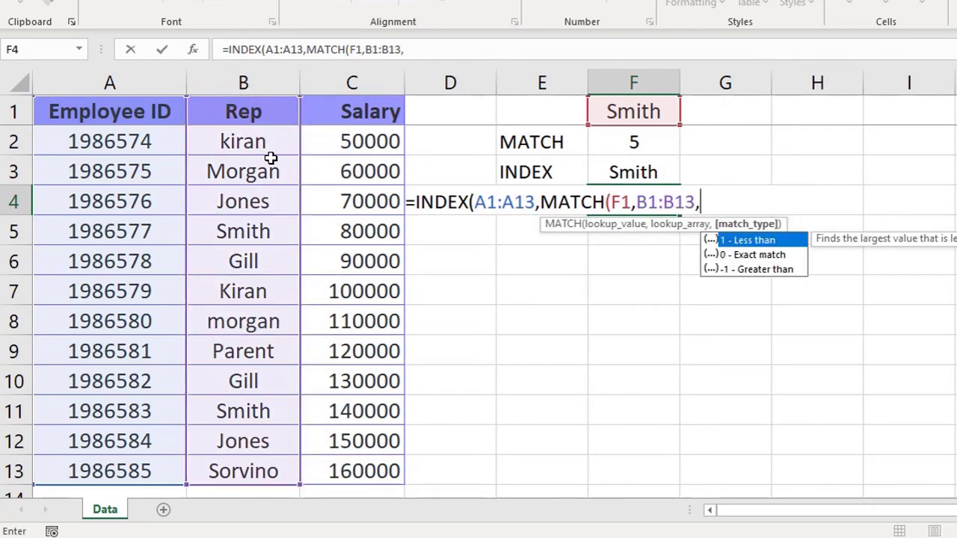
pyautogui.write('0))')
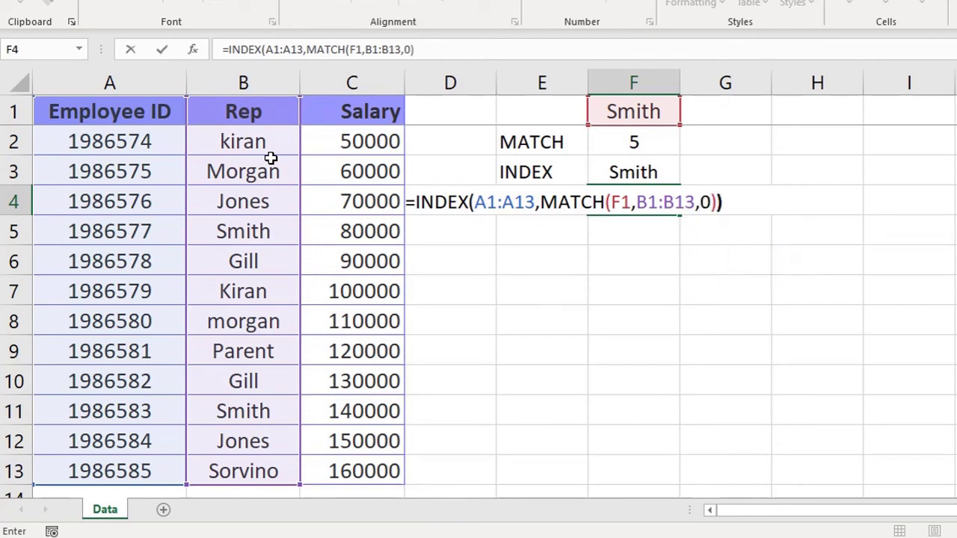
pyautogui.press('Return')
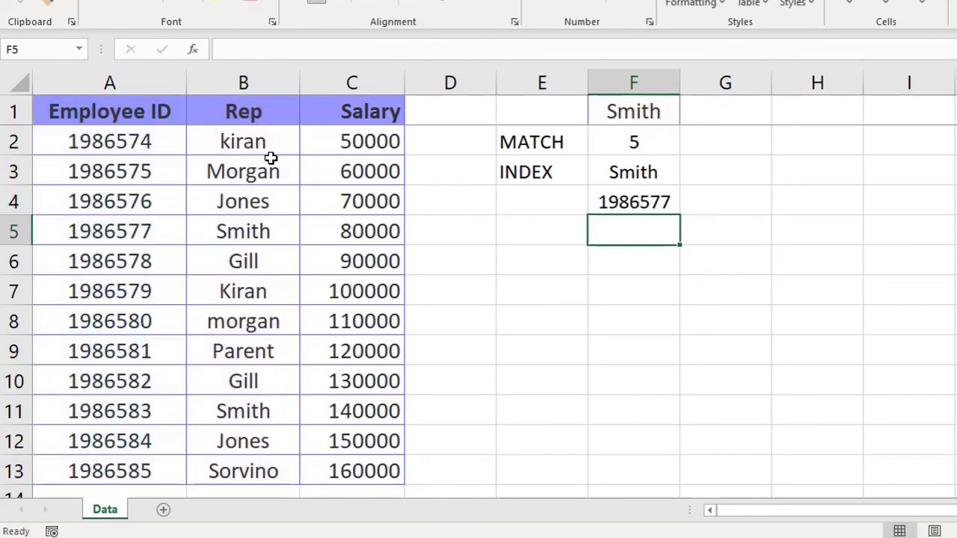
# - Find the rep name from F1 in column B and check the Employee ID beside it against F4
pyautogui.click(648, 112)
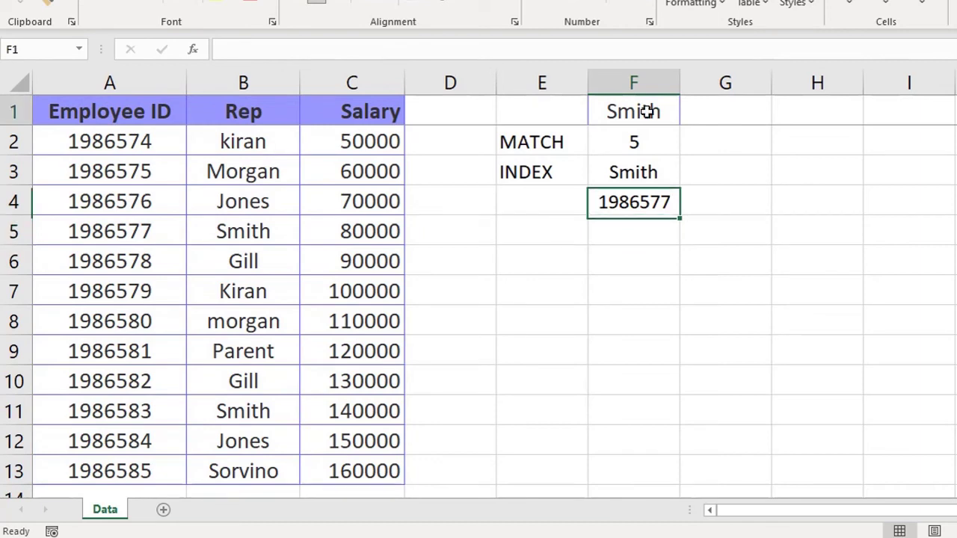
pyautogui.hotkey('ctrl', 'c')
pyautogui.click(236, 90)
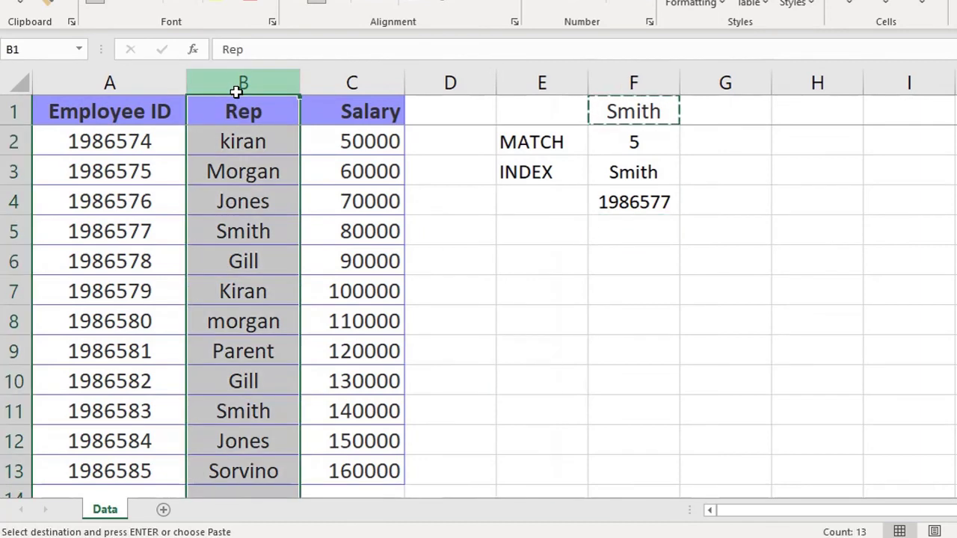
pyautogui.hotkey('ctrl', 'f')
pyautogui.hotkey('ctrl', 'v')
pyautogui.press('Return')
pyautogui.press('Escape')
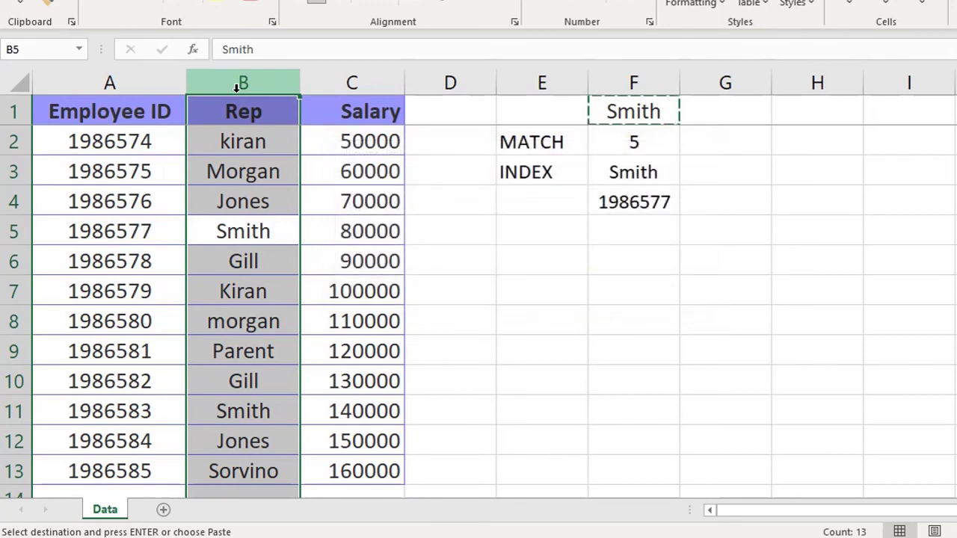
pyautogui.press('Left')
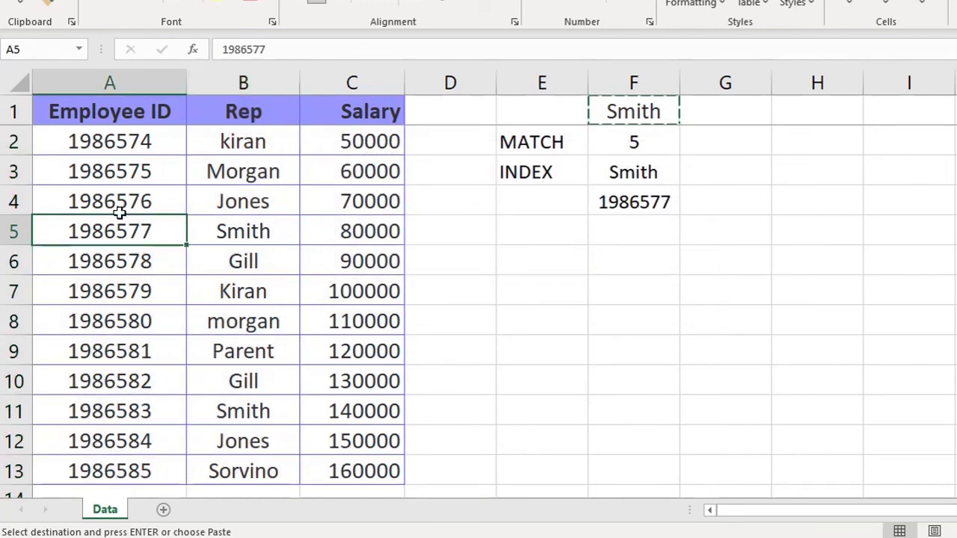
# - Review the arguments of the combined INDEX and MATCH formula in F4, leaving it unchanged
pyautogui.click(606, 202)
pyautogui.click(457, 52)
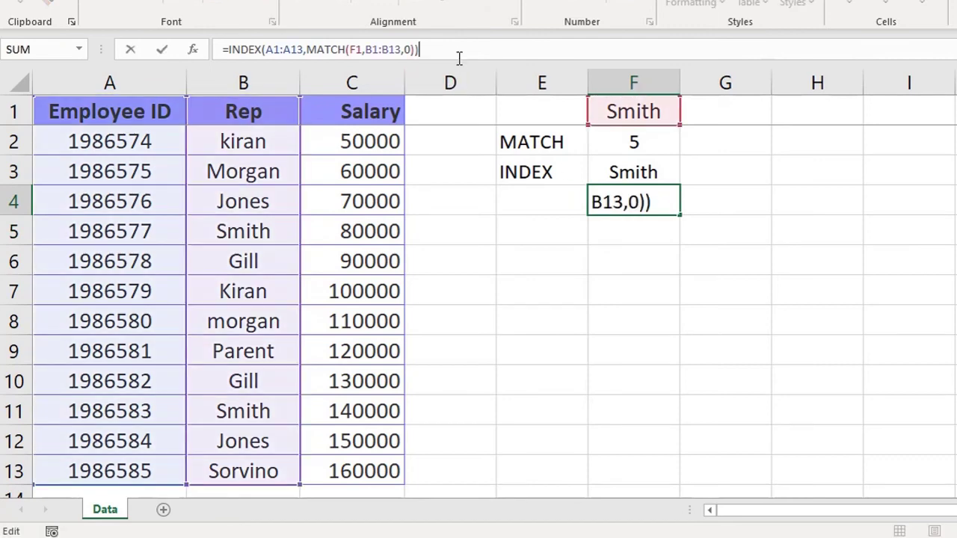
pyautogui.press('Escape')
pyautogui.doubleClick(658, 202)
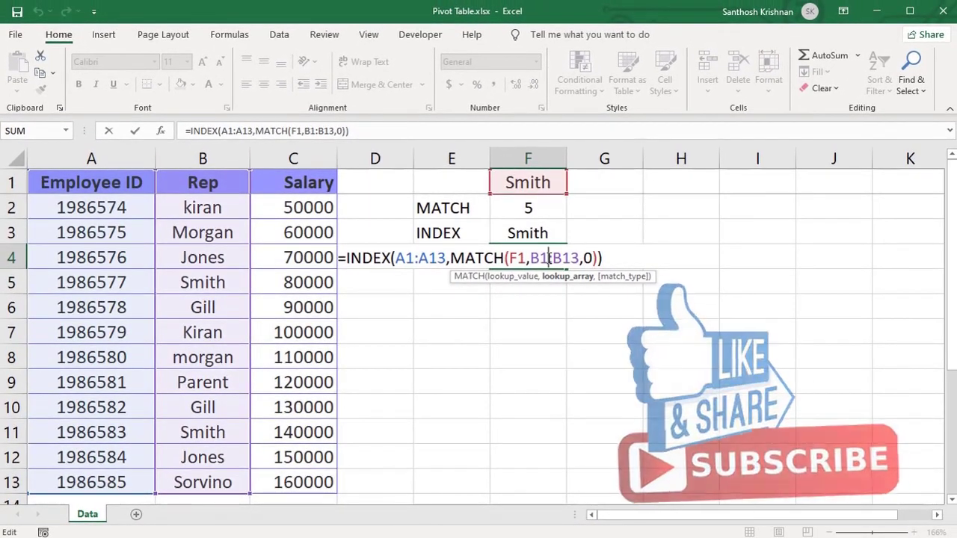
pyautogui.hotkey('ctrl', 'Return')
pyautogui.click(523, 293)
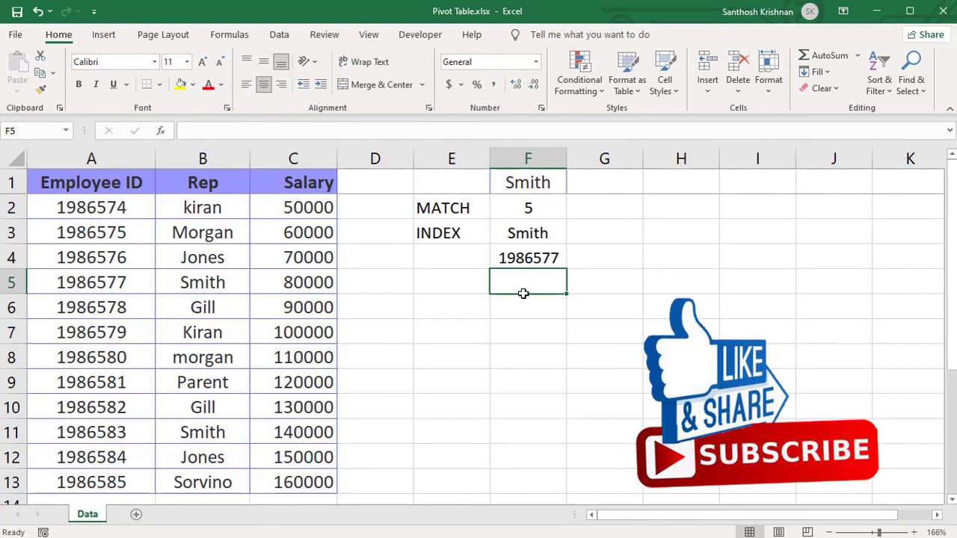